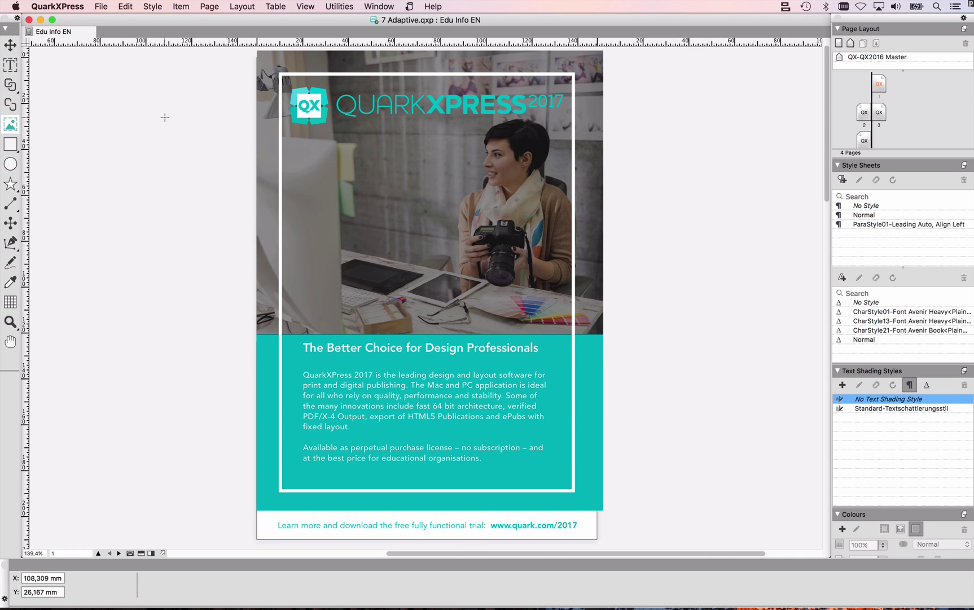
# Look over the Edu Info EN layout properties and close them without changes.
pyautogui.rightClick(70, 33)
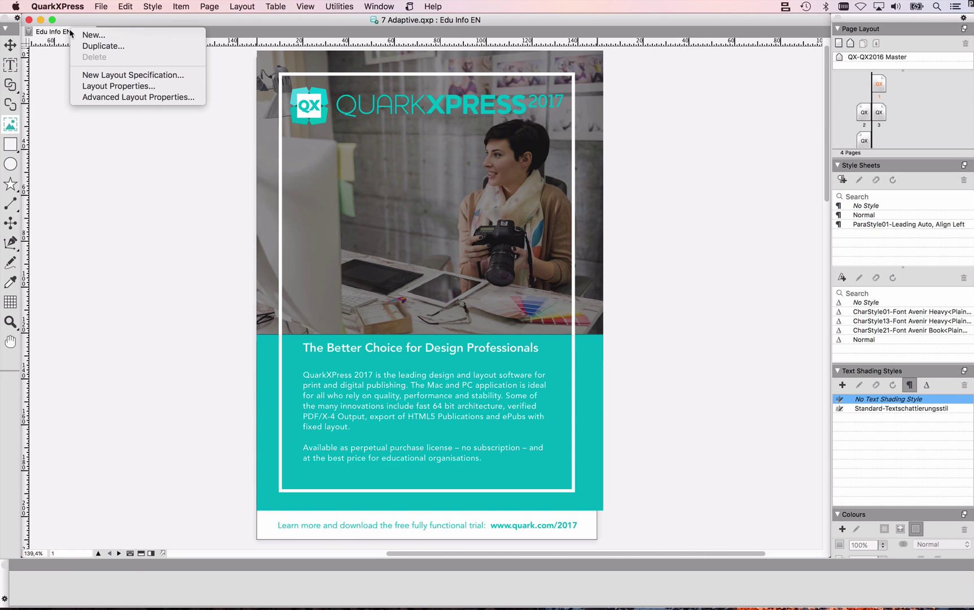
pyautogui.click(93, 85)
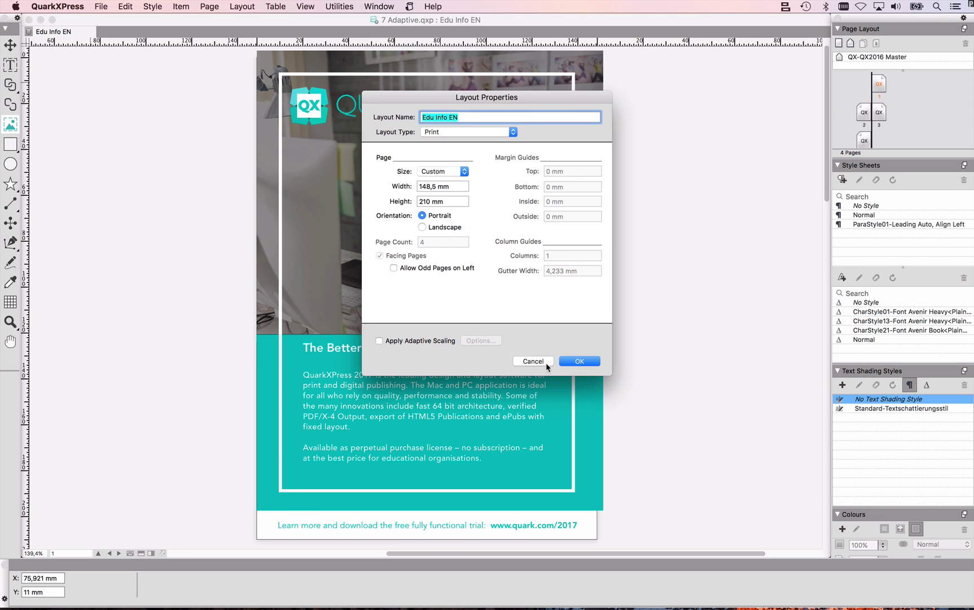
pyautogui.click(546, 362)
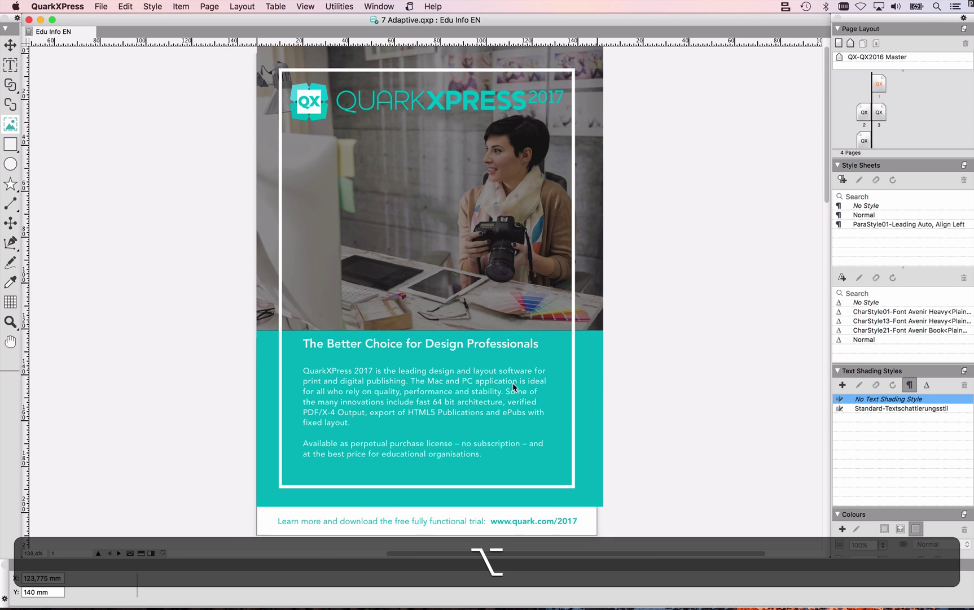
pyautogui.scroll(-10, 616, 225)
pyautogui.scroll(-15, 630, 306)
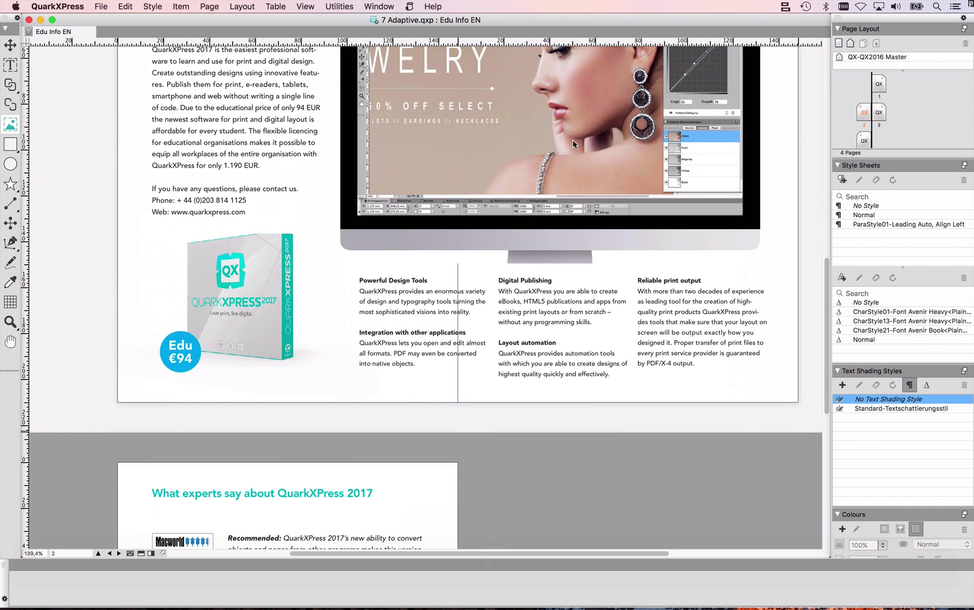
pyautogui.press('alt')
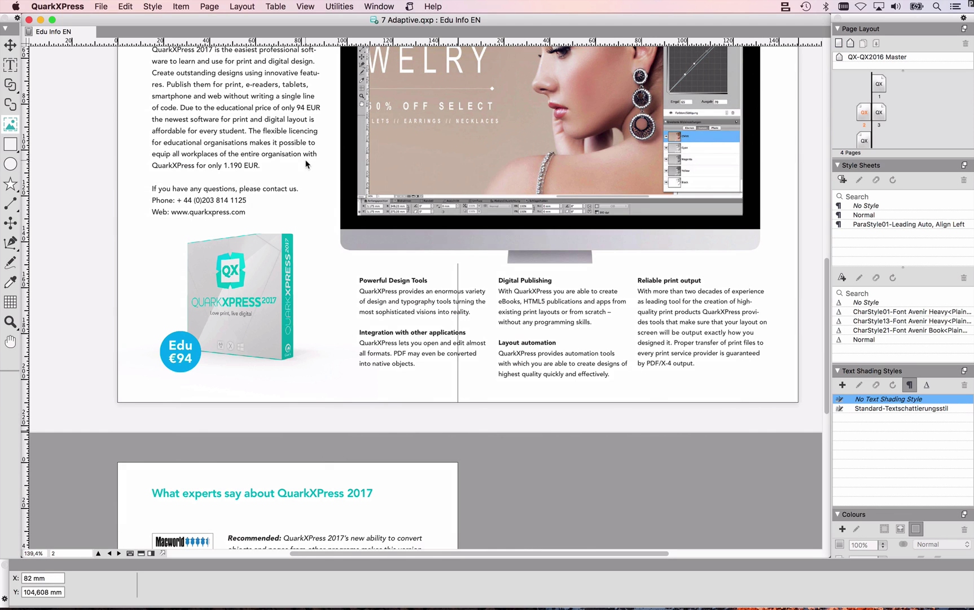
# Duplicate Edu Info EN as a Digital layout, keeping the Edu Info EN device size.
pyautogui.rightClick(66, 35)
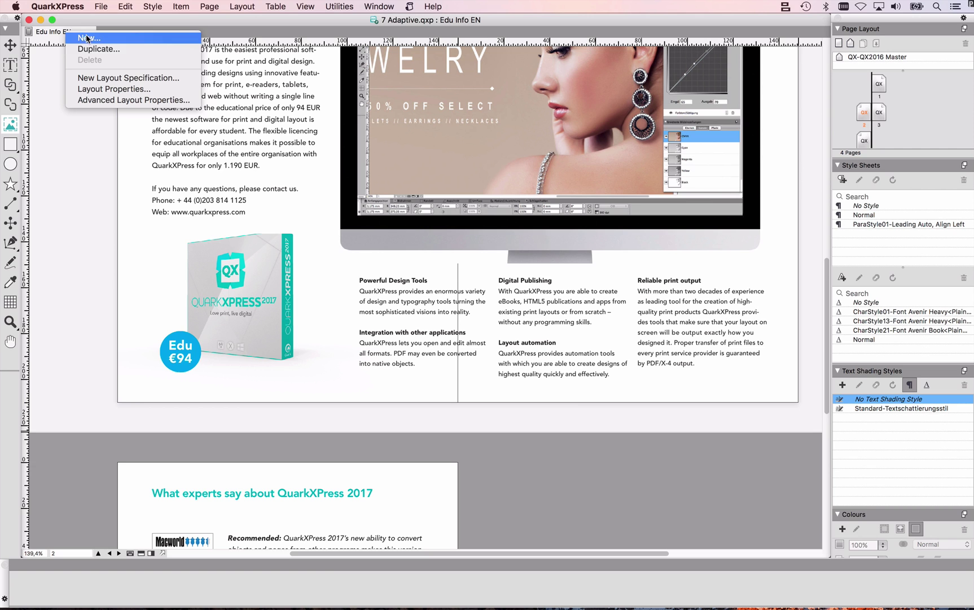
pyautogui.click(124, 53)
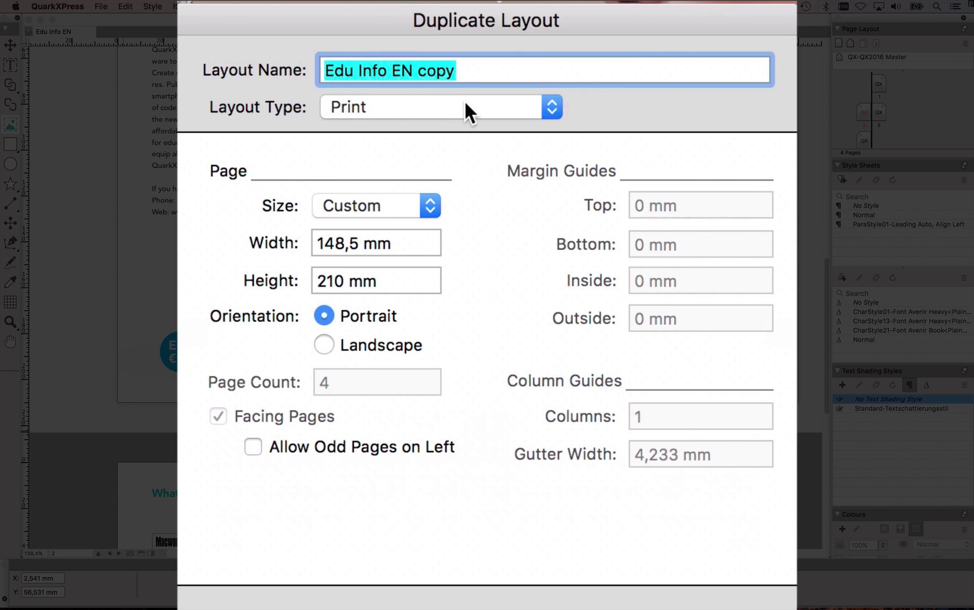
pyautogui.click(464, 105)
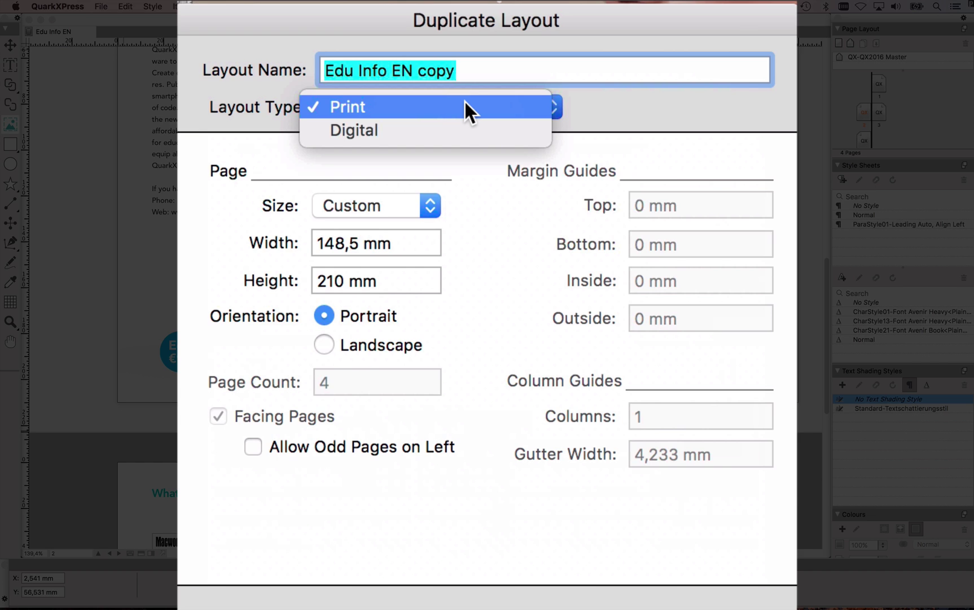
pyautogui.click(476, 131)
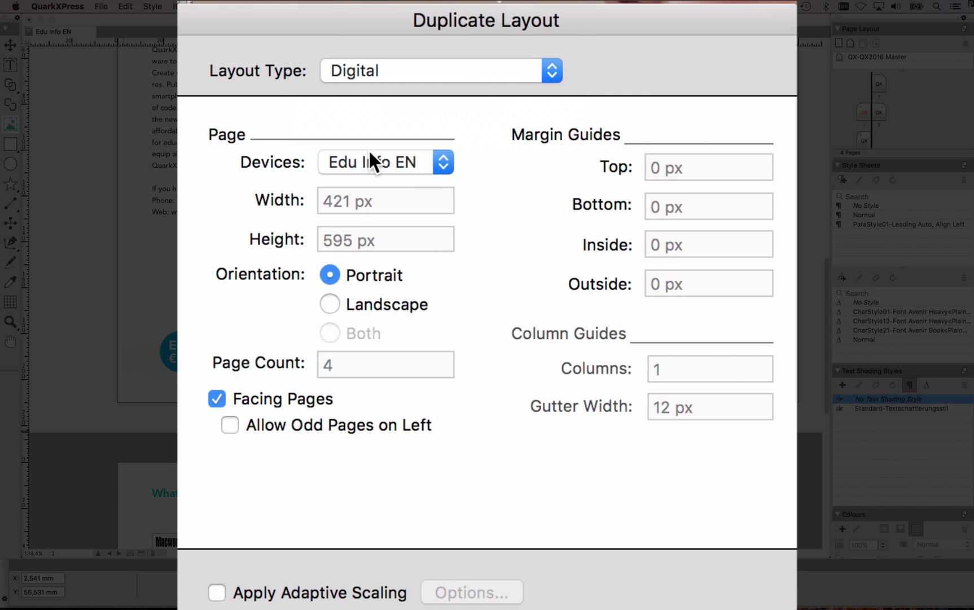
pyautogui.click(398, 163)
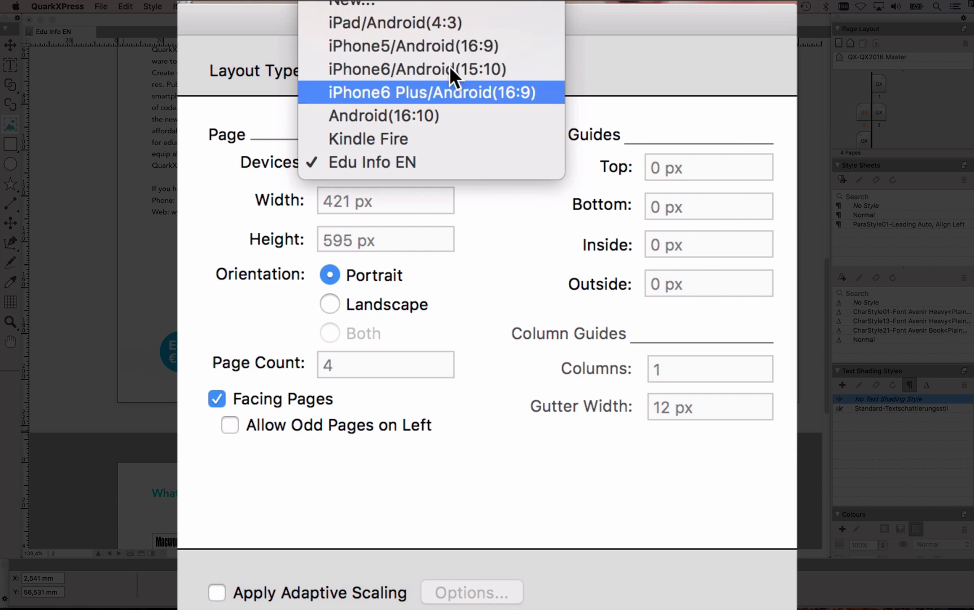
pyautogui.click(525, 358)
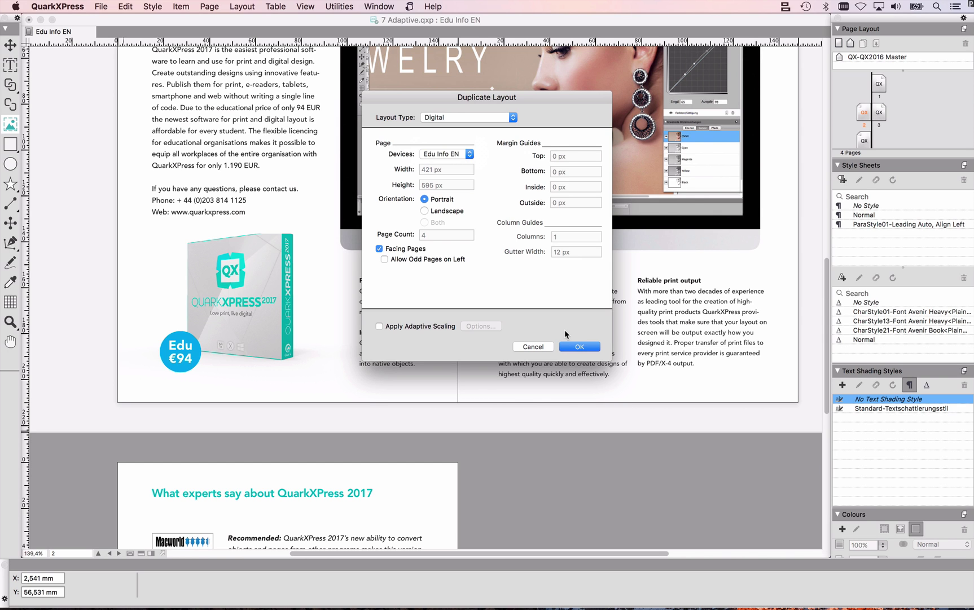
pyautogui.click(573, 347)
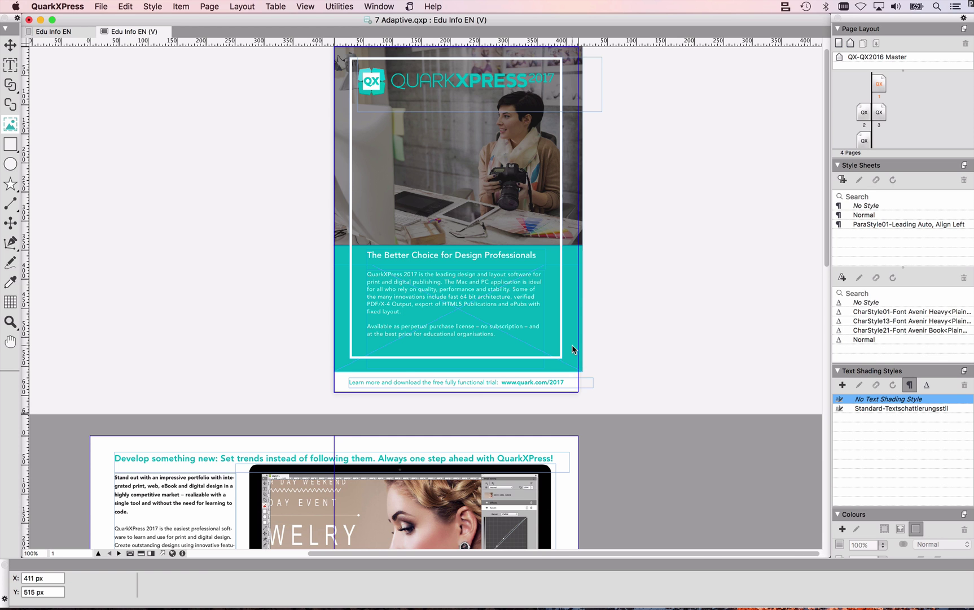
# Select part of the page 2 body text and toggle the guides with F7.
pyautogui.scroll(-7, 501, 173)
pyautogui.hscroll(-4, 502, 172)
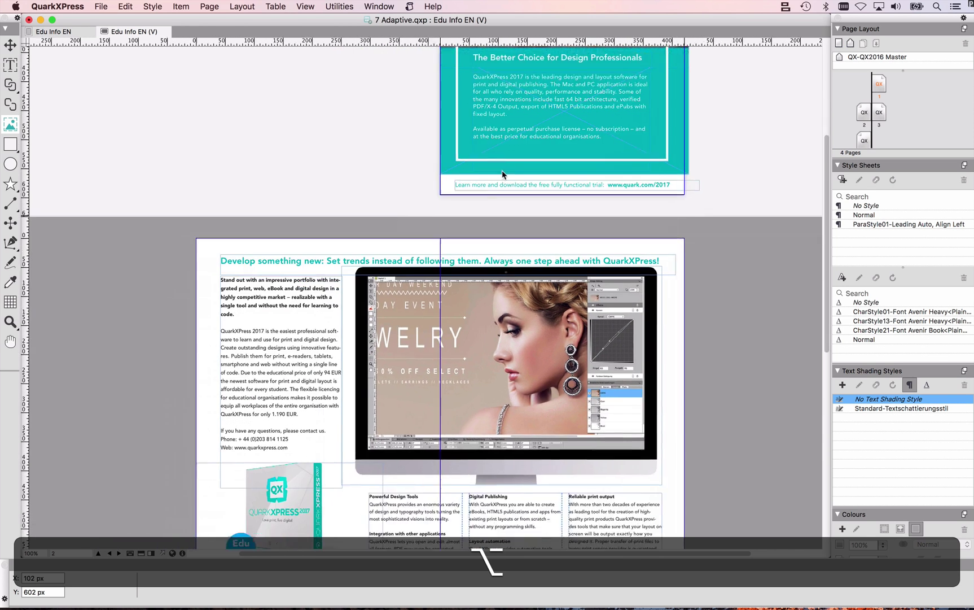
pyautogui.scroll(-2, 502, 170)
pyautogui.click(313, 258)
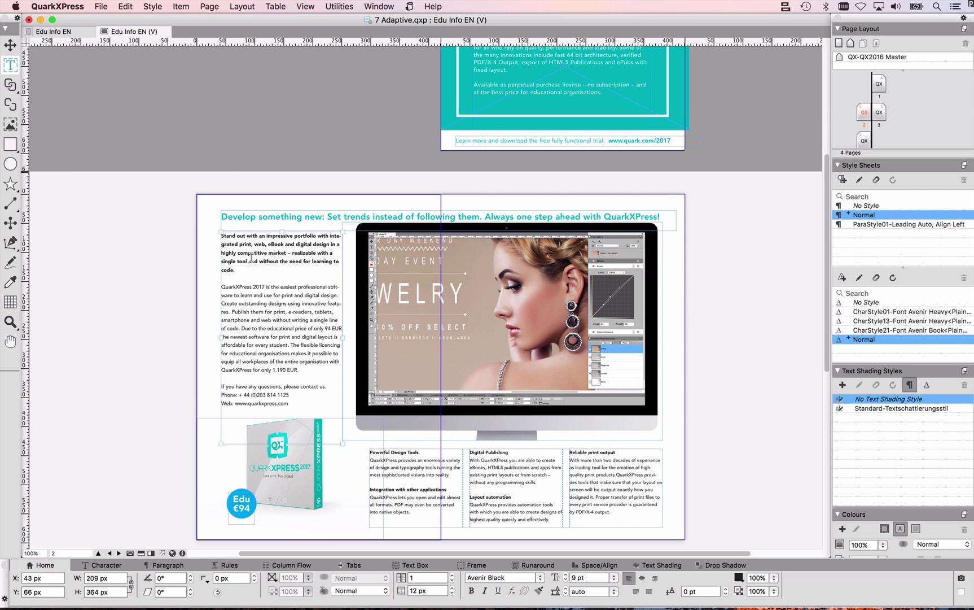
pyautogui.moveTo(252, 255); pyautogui.dragTo(257, 327)
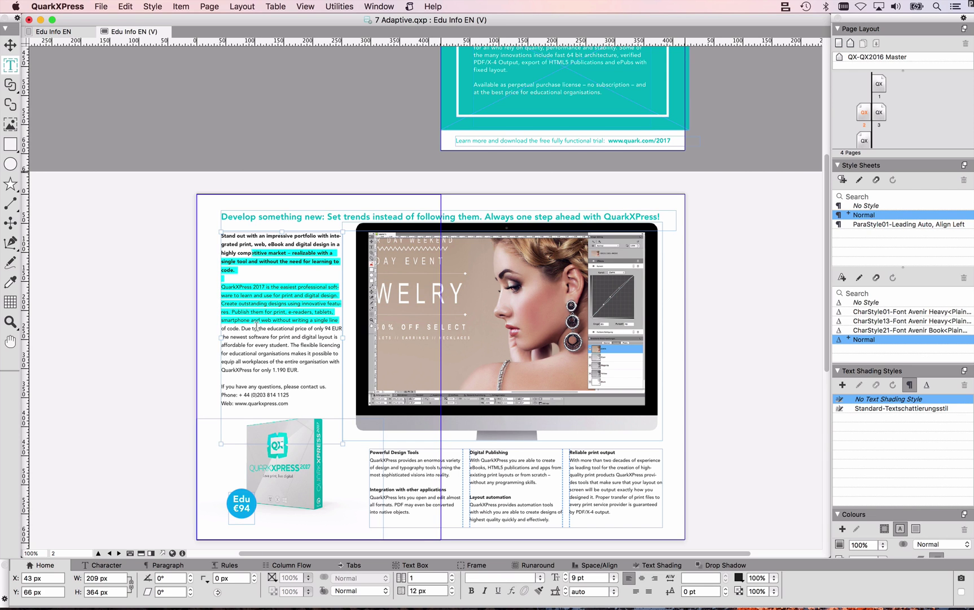
pyautogui.press('F7')
pyautogui.press('F7')
pyautogui.scroll(-1, 257, 326)
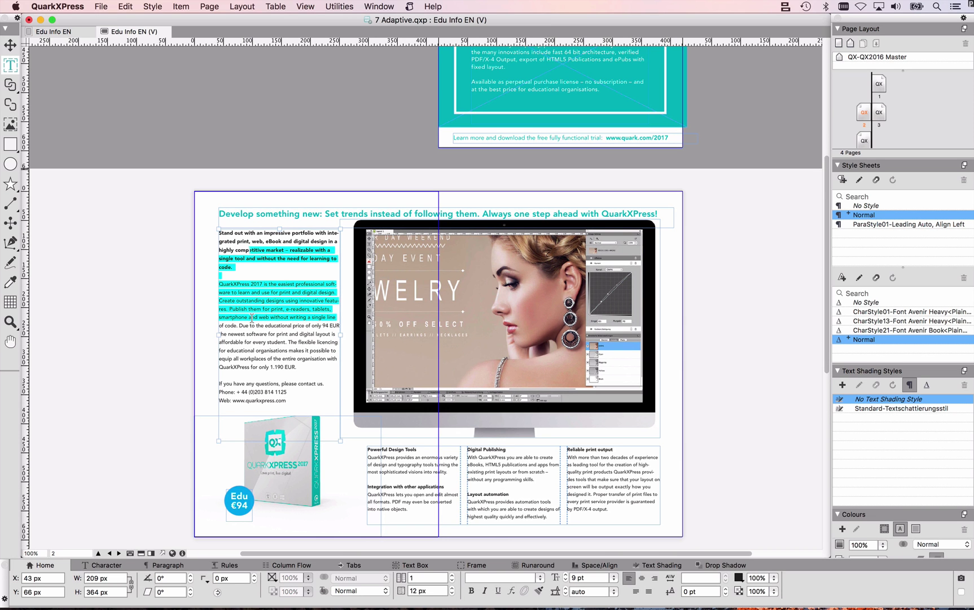
# Nudge the monitor screenshot on page 2 slightly up and left inside its frame.
pyautogui.click(359, 237)
pyautogui.press('r')
pyautogui.moveTo(397, 256); pyautogui.dragTo(396, 255)
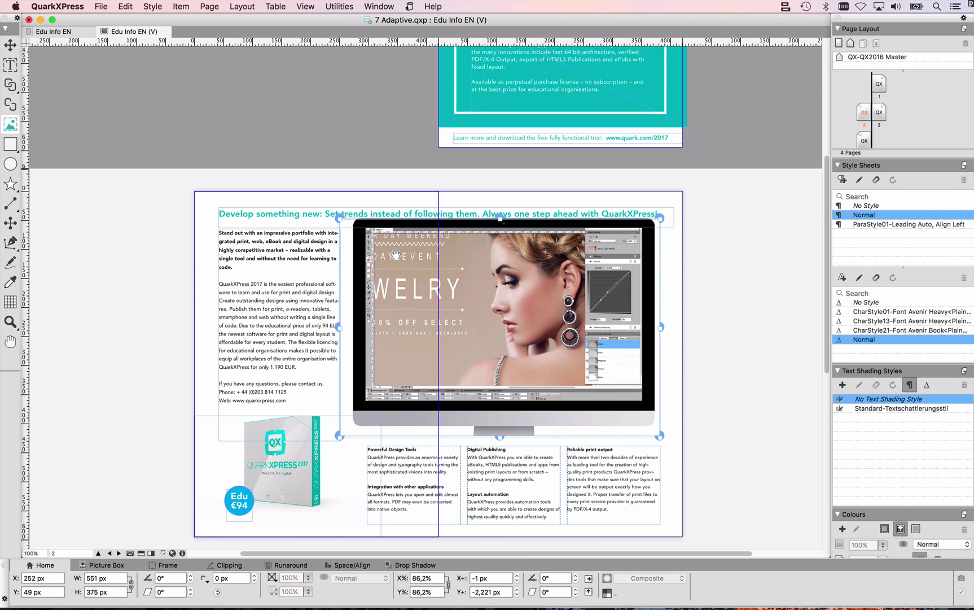
pyautogui.scroll(-10, 396, 254)
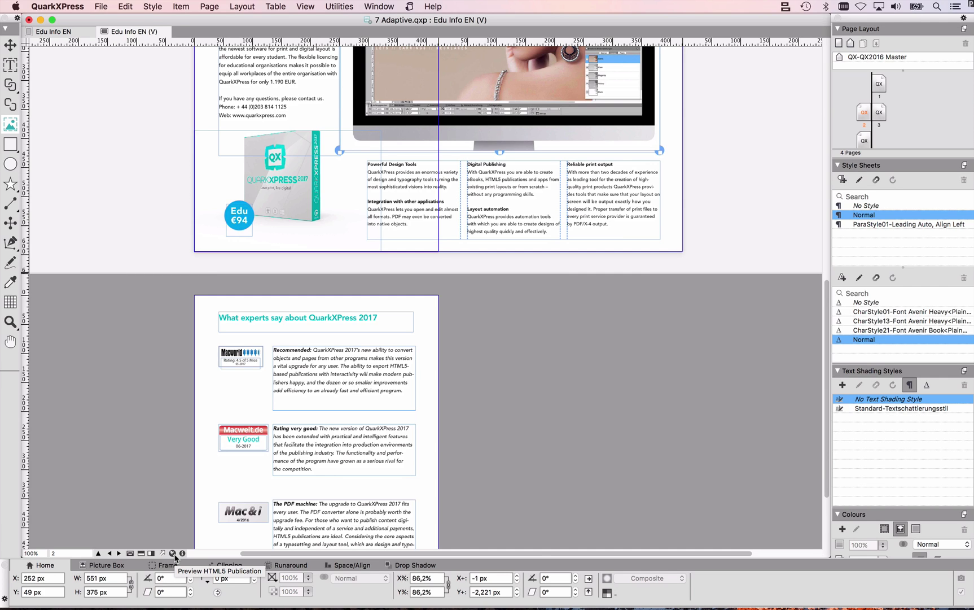
# Preview the layout as HTML5 in Safari, page to 'What experts say', then narrow the window.
pyautogui.click(173, 553)
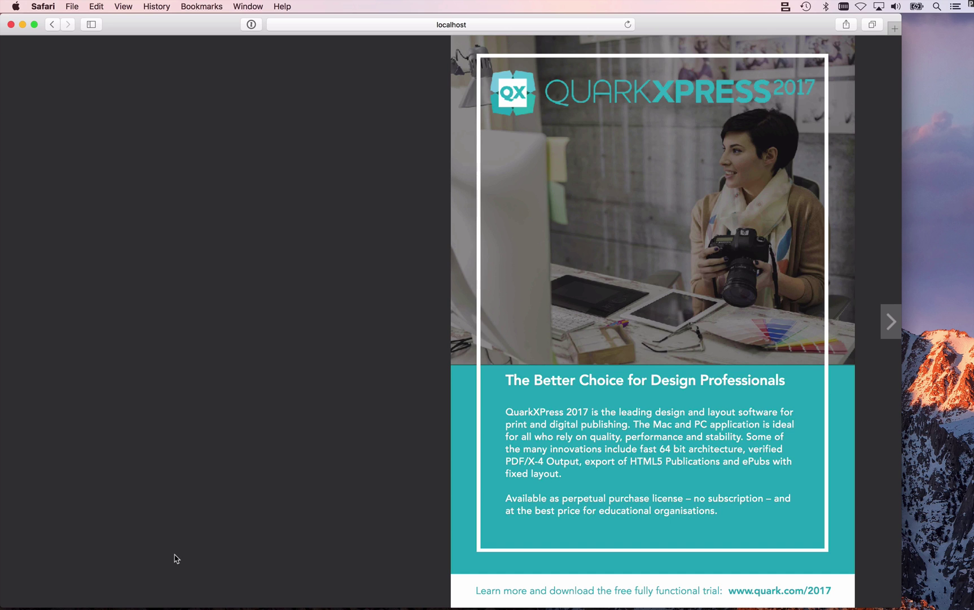
pyautogui.press('Right')
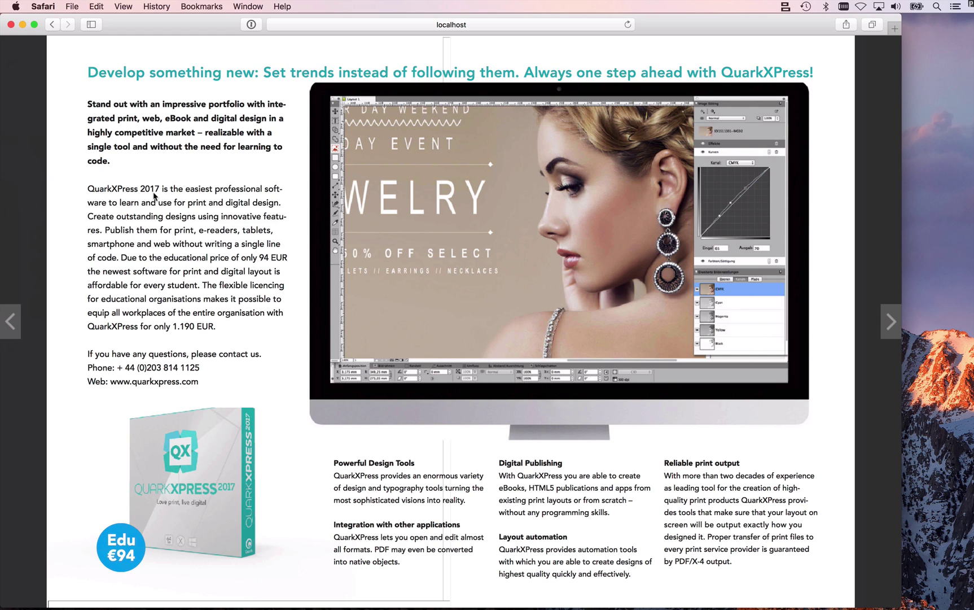
pyautogui.moveTo(151, 186); pyautogui.dragTo(168, 271)
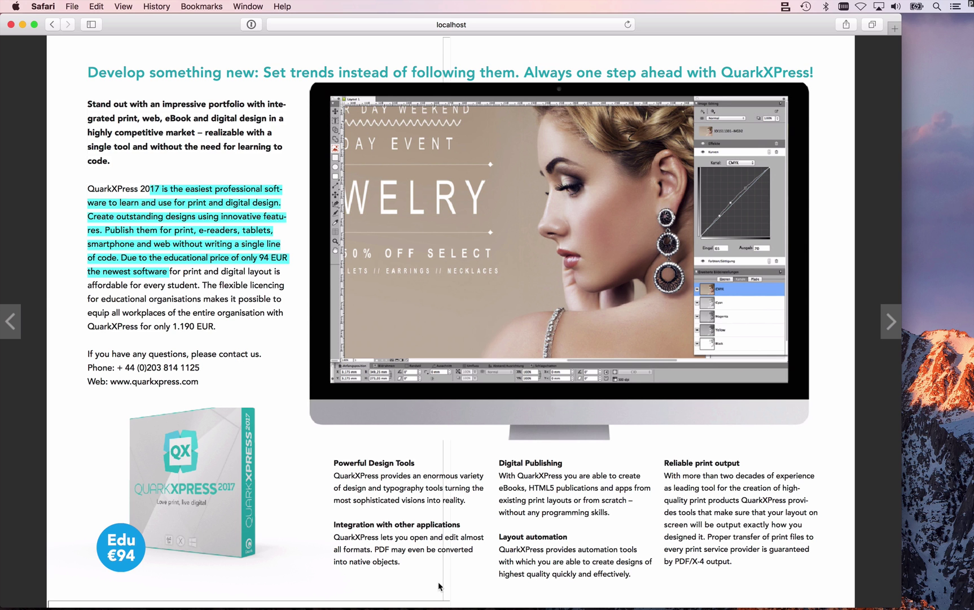
pyautogui.moveTo(366, 590)
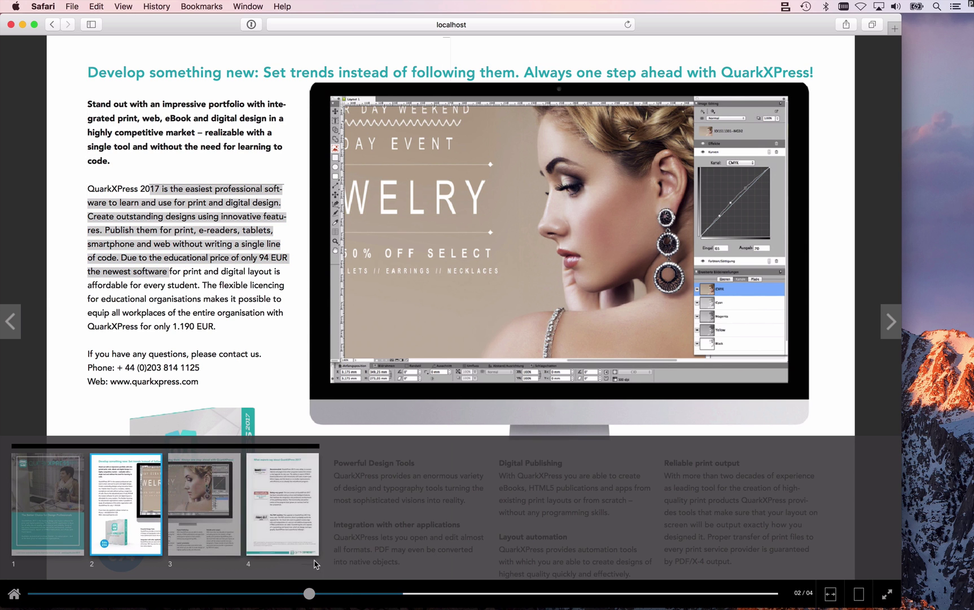
pyautogui.click(292, 502)
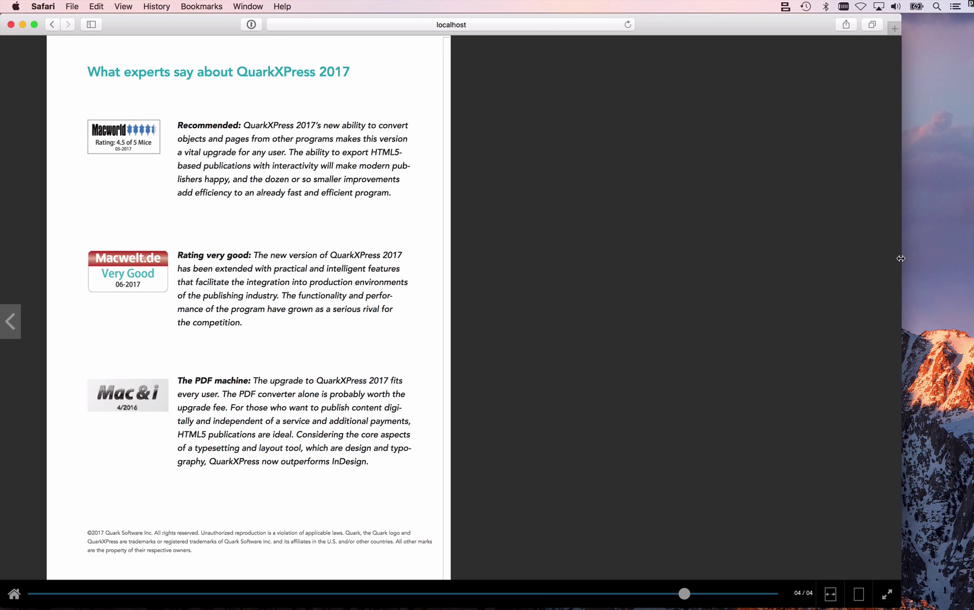
pyautogui.moveTo(901, 261); pyautogui.dragTo(336, 214)
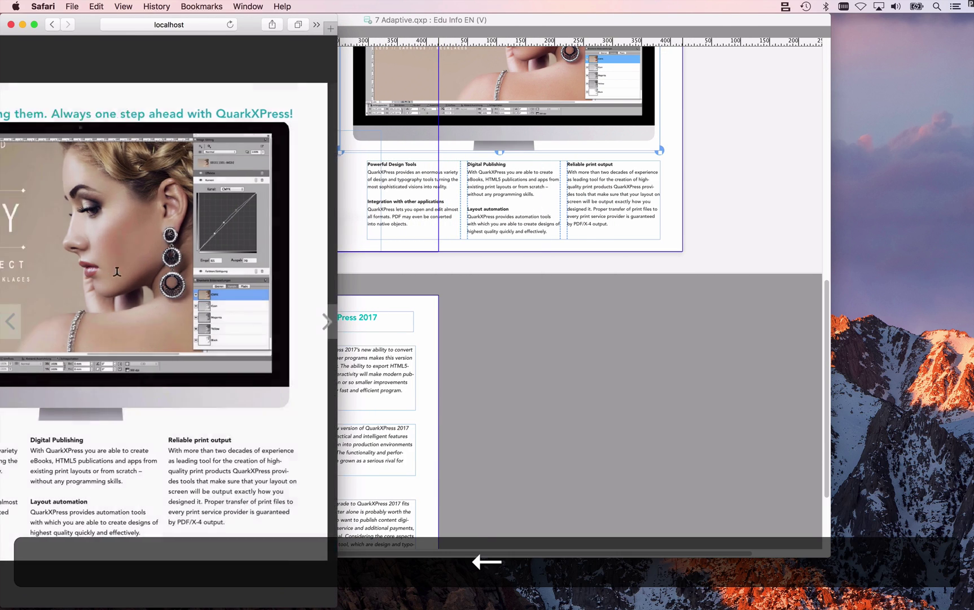
# Page back to the cover, widen Safari to full width, then advance to 'Develop something new'.
pyautogui.press('Left')
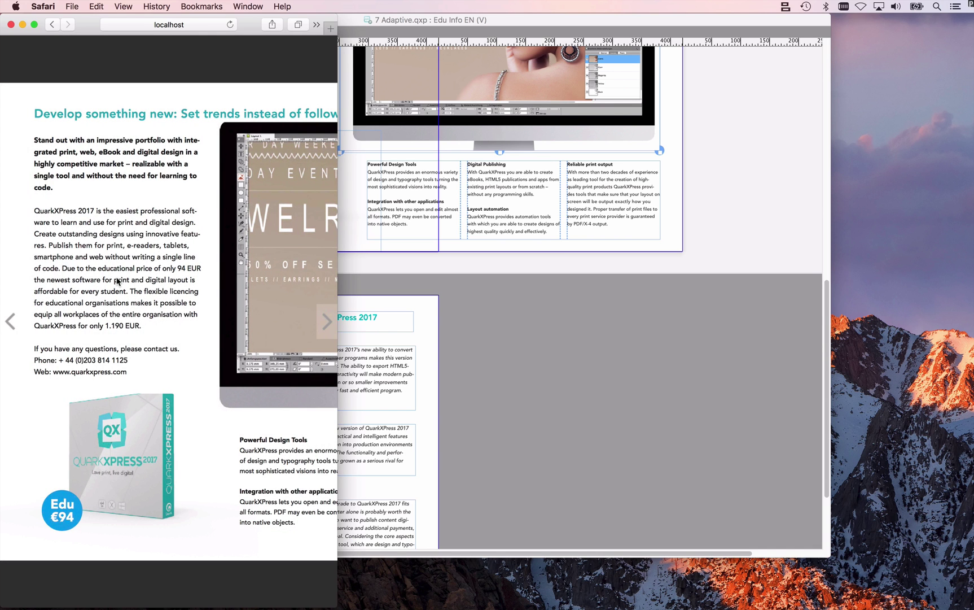
pyautogui.press('Left')
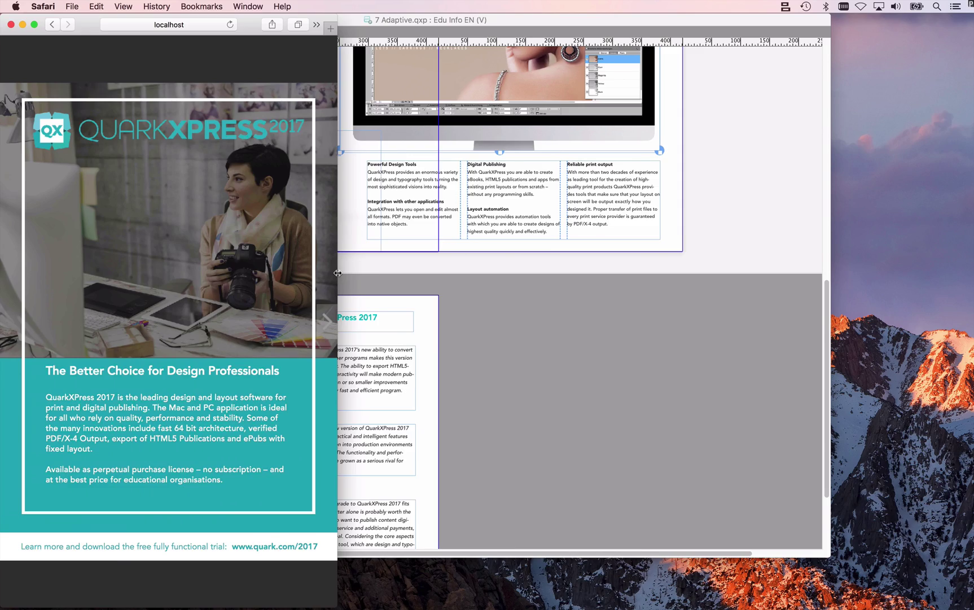
pyautogui.moveTo(337, 272); pyautogui.dragTo(916, 289)
pyautogui.press('Right')
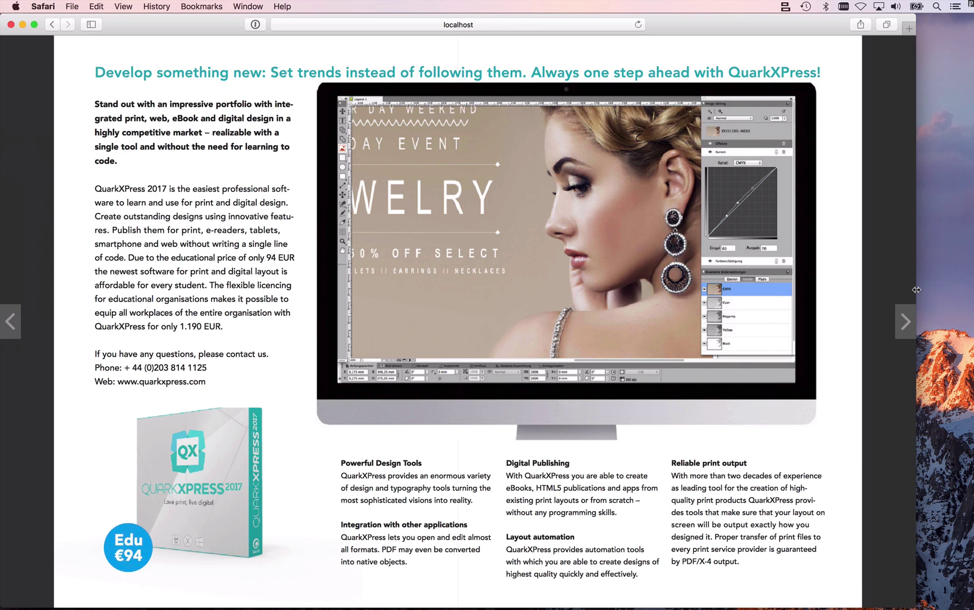
# Switch back to QuarkXPress and scroll up to the Edu Info EN (V) cover page.
pyautogui.press('super+Tab')
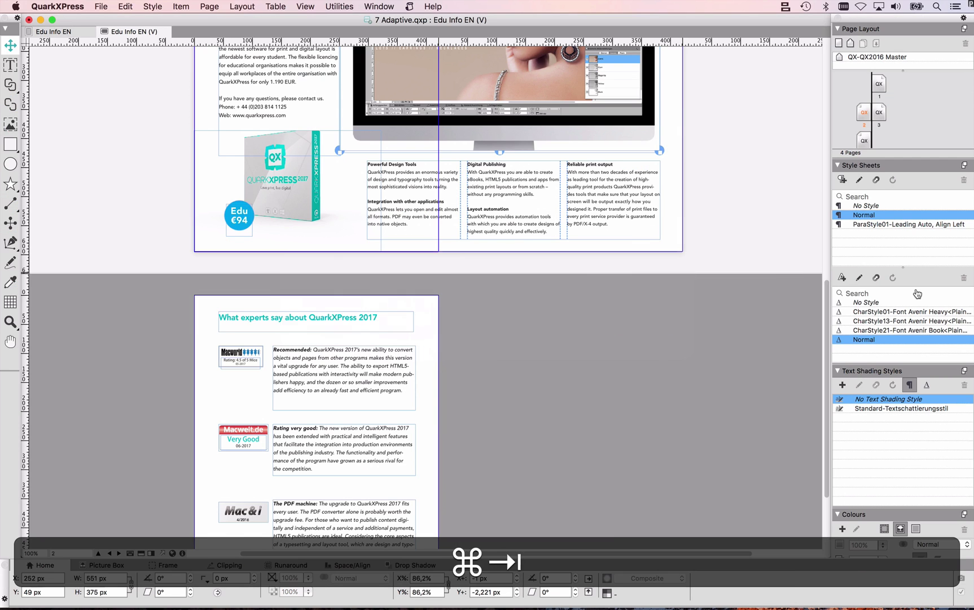
pyautogui.scroll(10, 675, 204)
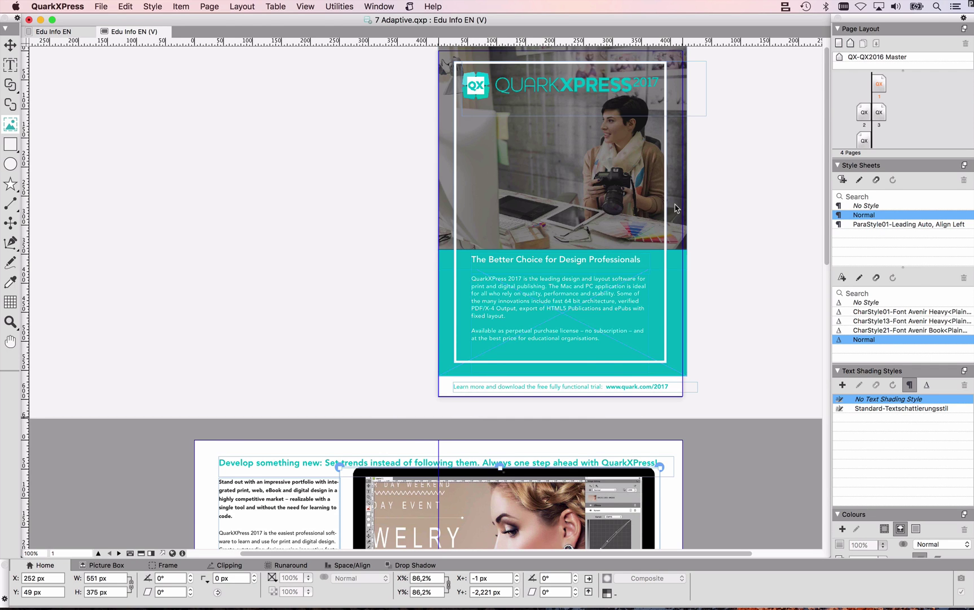
# Give the cover's QuarkXPress 2017 logo a Fly In (From Right) HTML5 animation with Allow Interaction off.
pyautogui.click(525, 80)
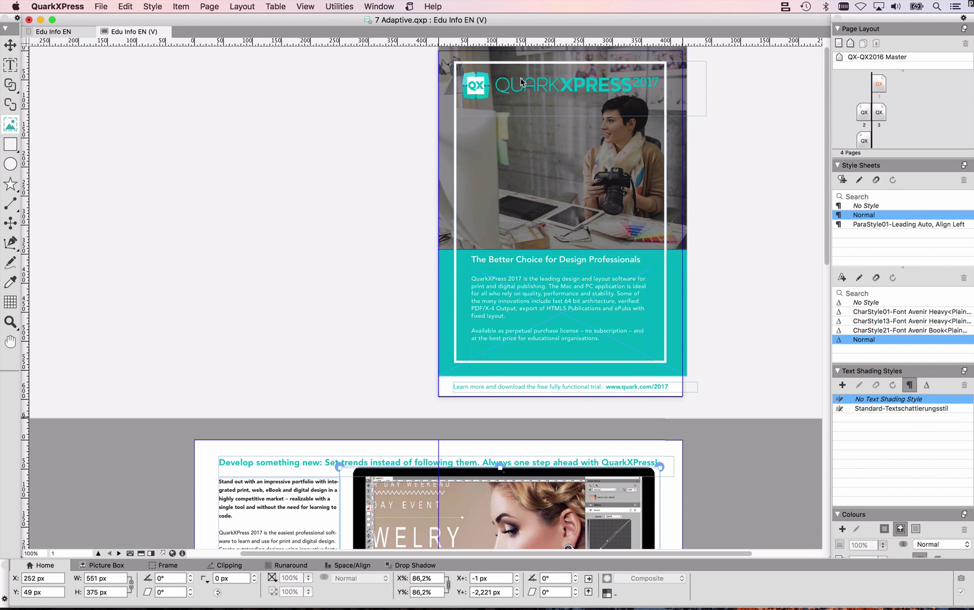
pyautogui.click(379, 6)
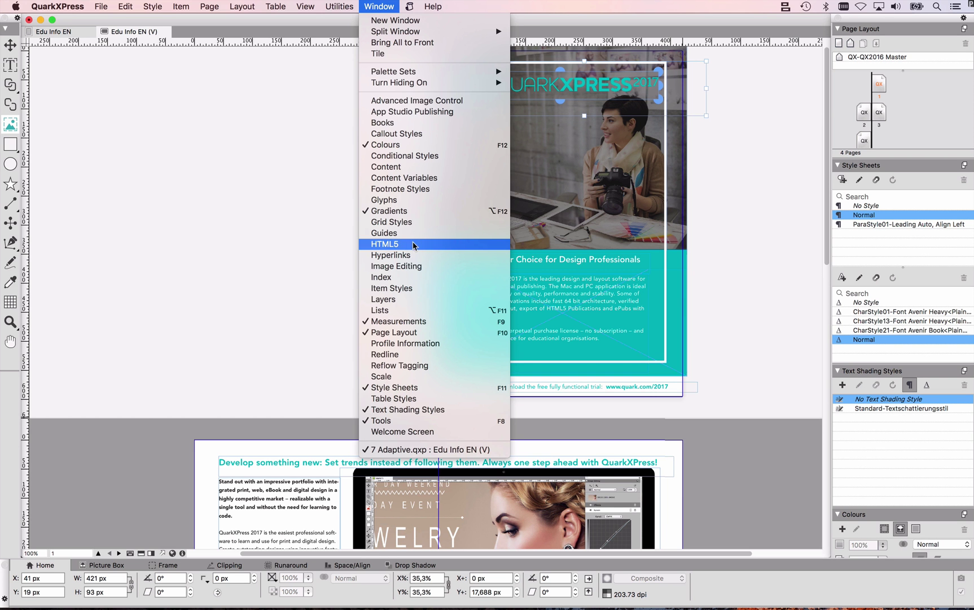
pyautogui.click(413, 241)
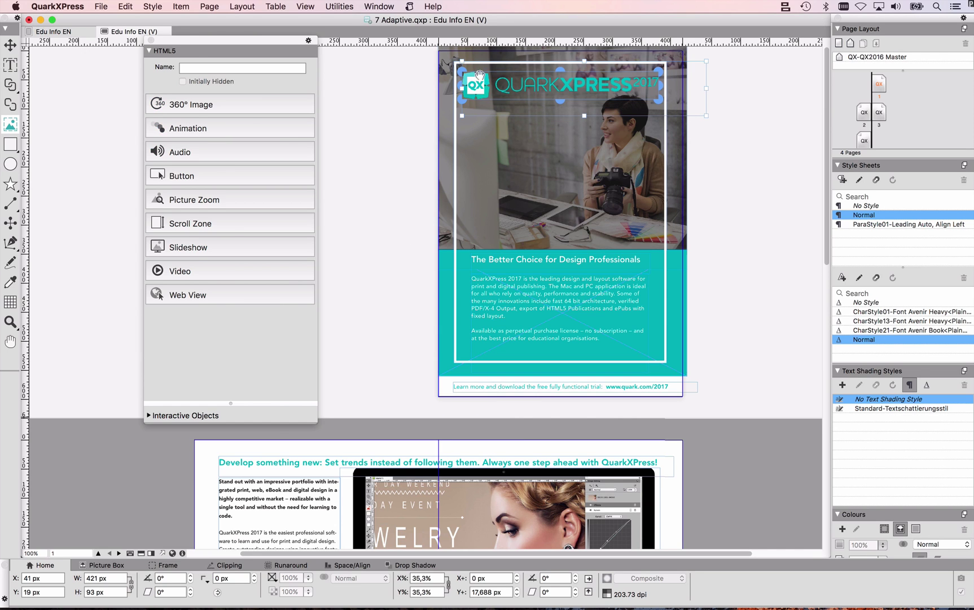
pyautogui.click(232, 127)
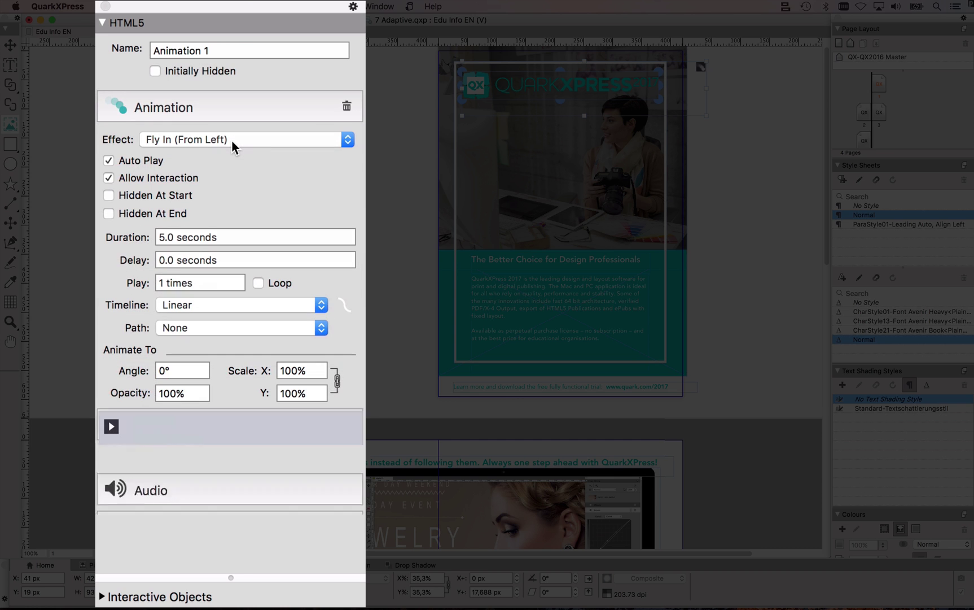
pyautogui.click(231, 140)
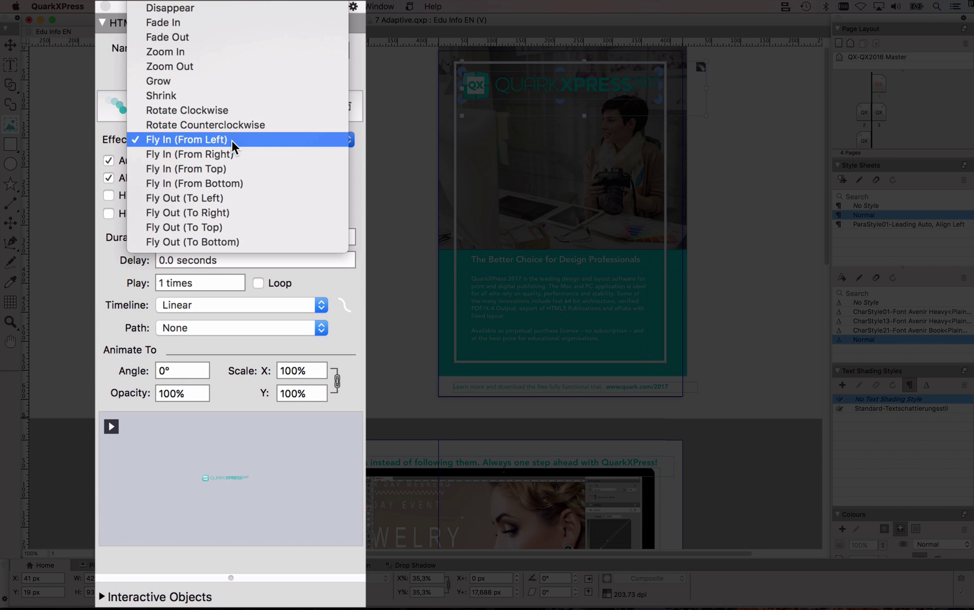
pyautogui.click(239, 153)
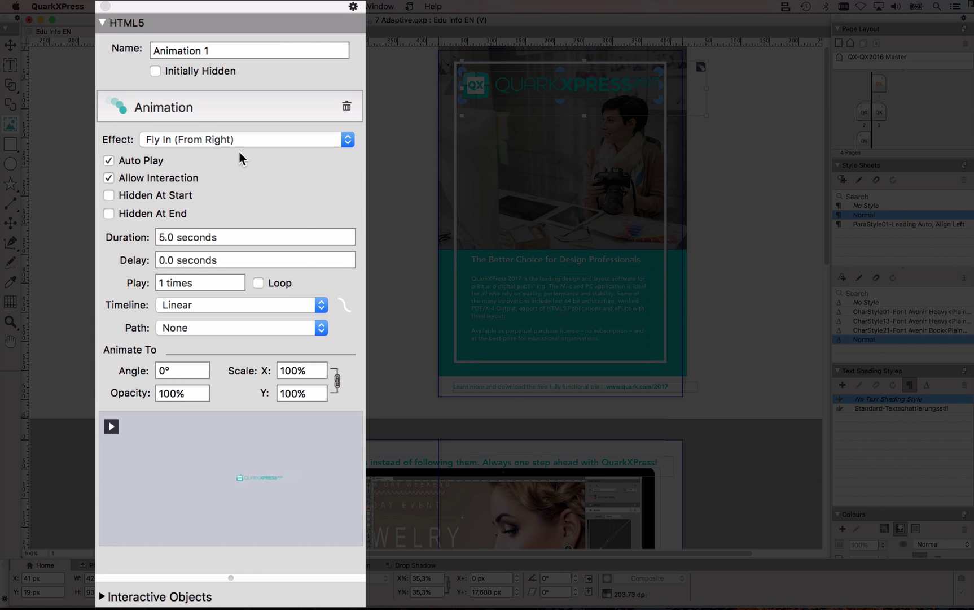
pyautogui.click(153, 178)
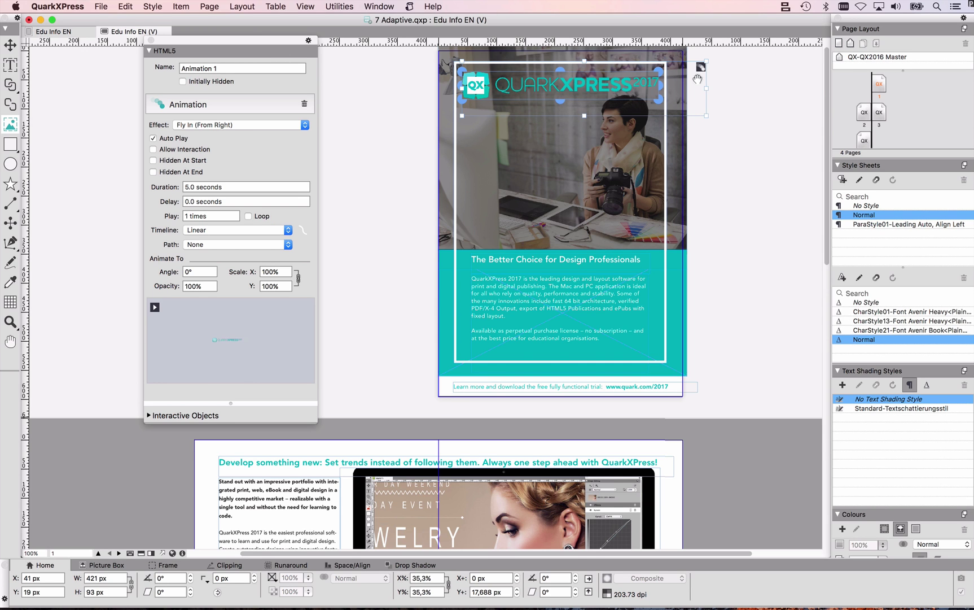
# Draw a picture box under the page 2 monitor image and make it HTML5 Slideshow 1.
pyautogui.scroll(-10, 697, 79)
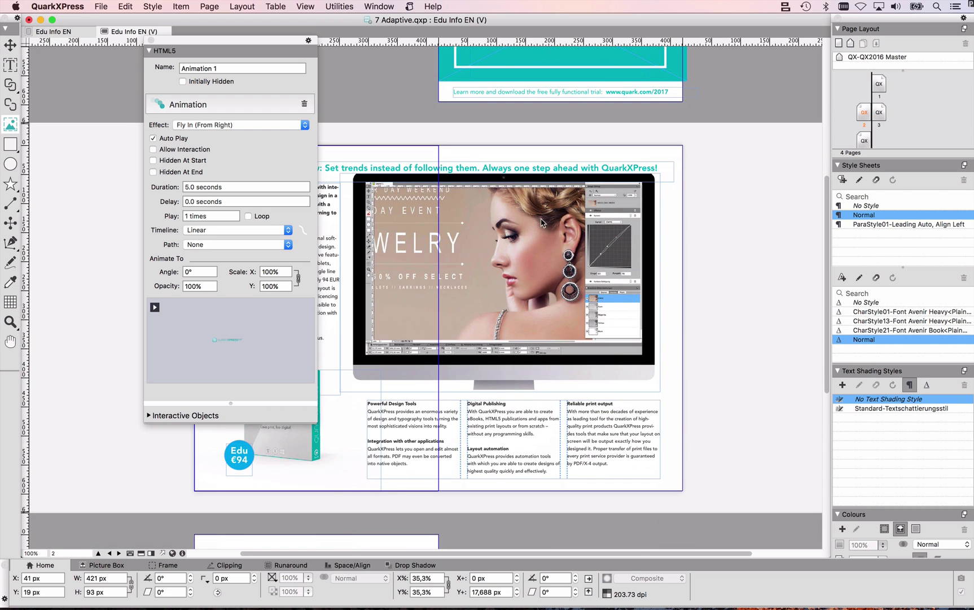
pyautogui.scroll(-4, 541, 219)
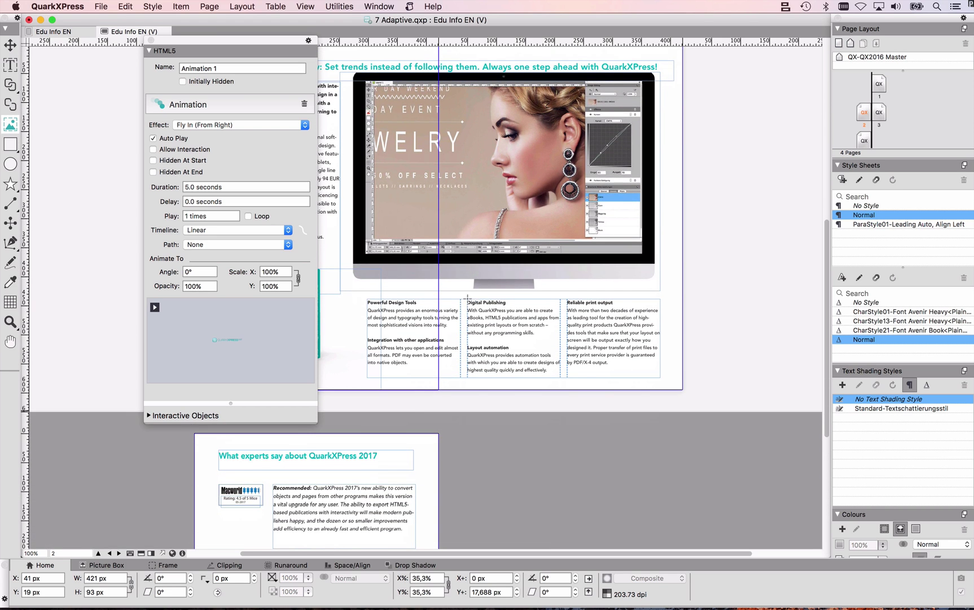
pyautogui.moveTo(506, 352); pyautogui.dragTo(559, 376)
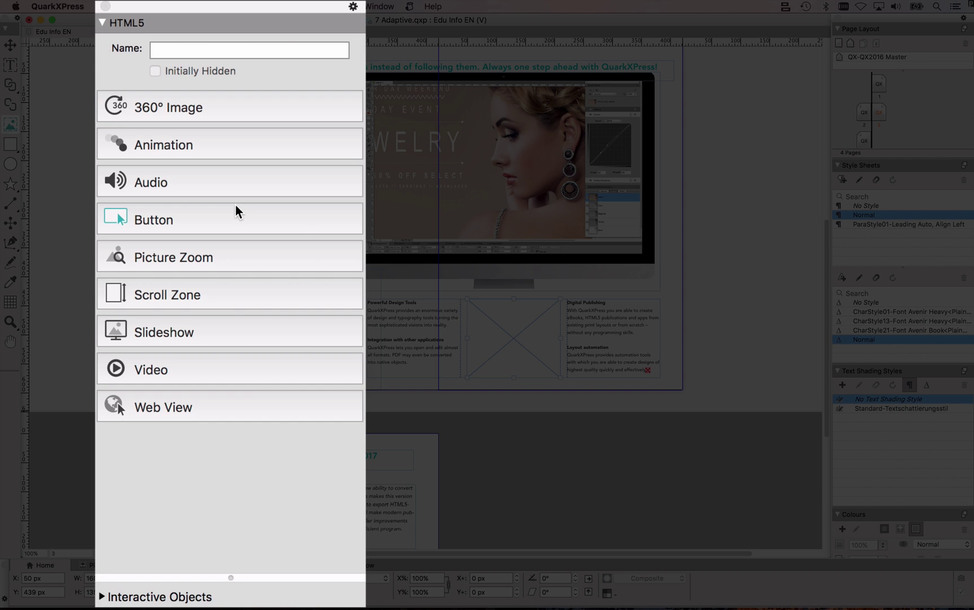
pyautogui.click(197, 330)
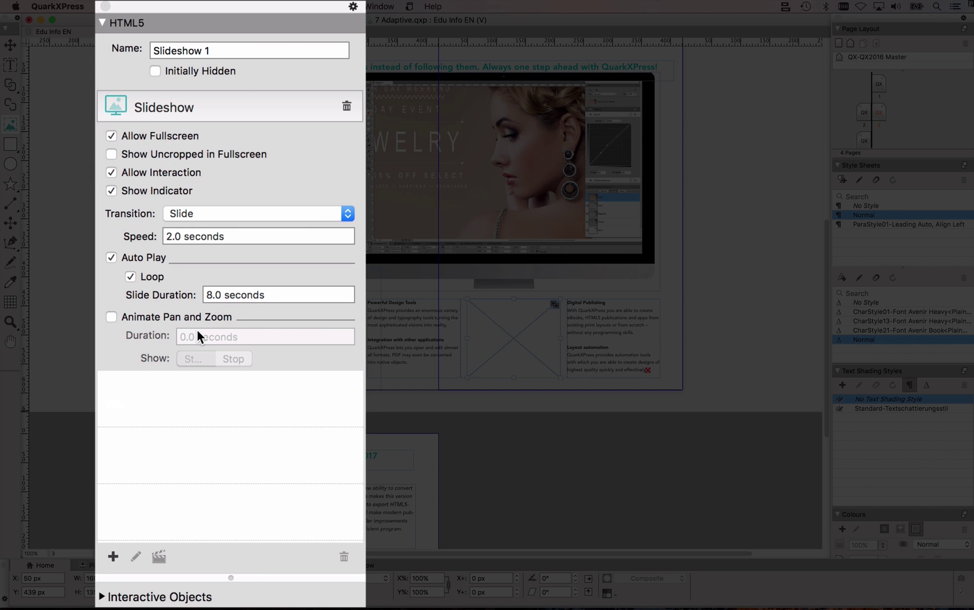
# Add photos IMG04, IMG03, IMG09 and IMG12 as slides, then reposition the first slide's woman photo.
pyautogui.click(114, 555)
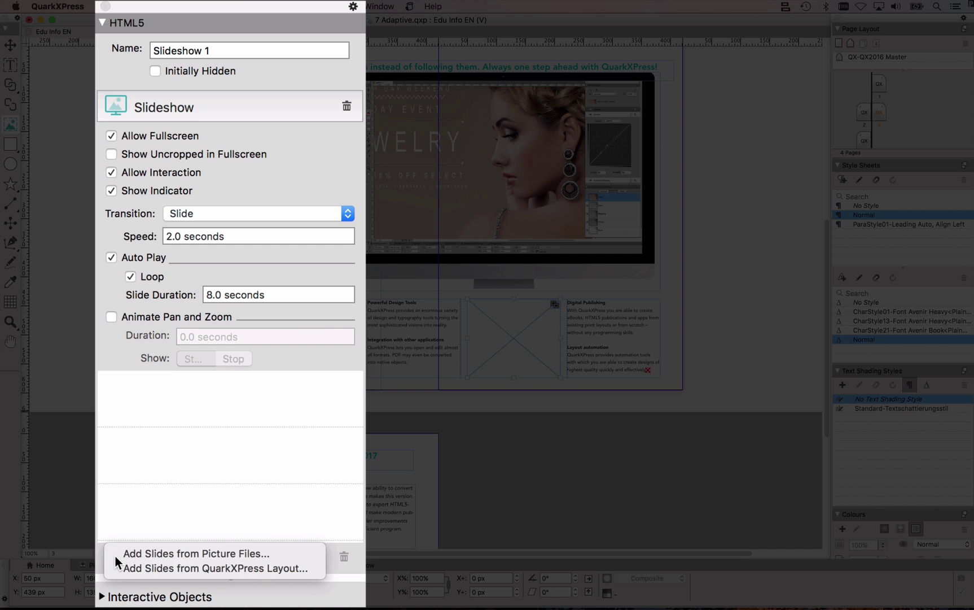
pyautogui.click(126, 553)
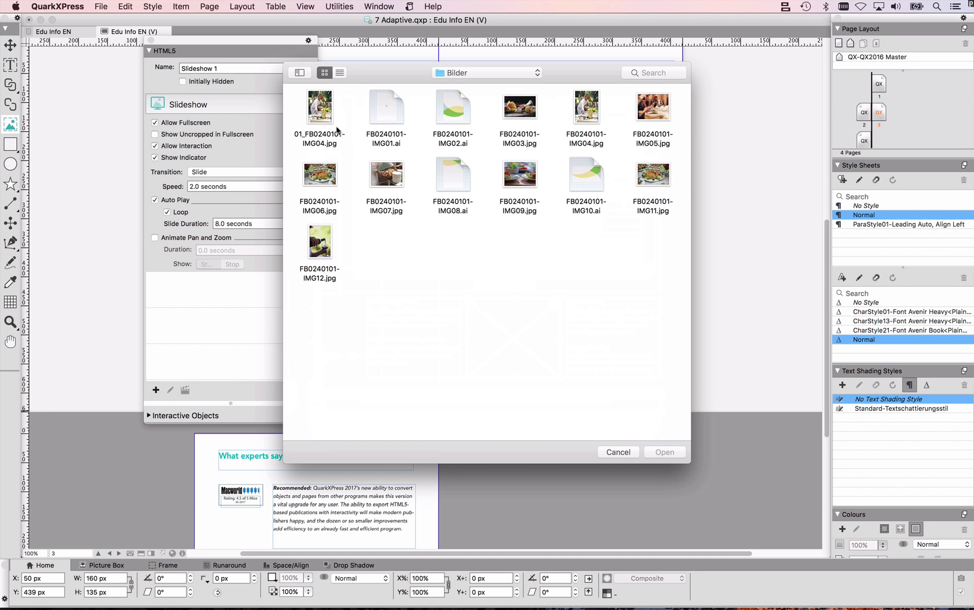
pyautogui.click(324, 113)
pyautogui.keyDown('super'); pyautogui.click(535, 107); pyautogui.keyUp('super')
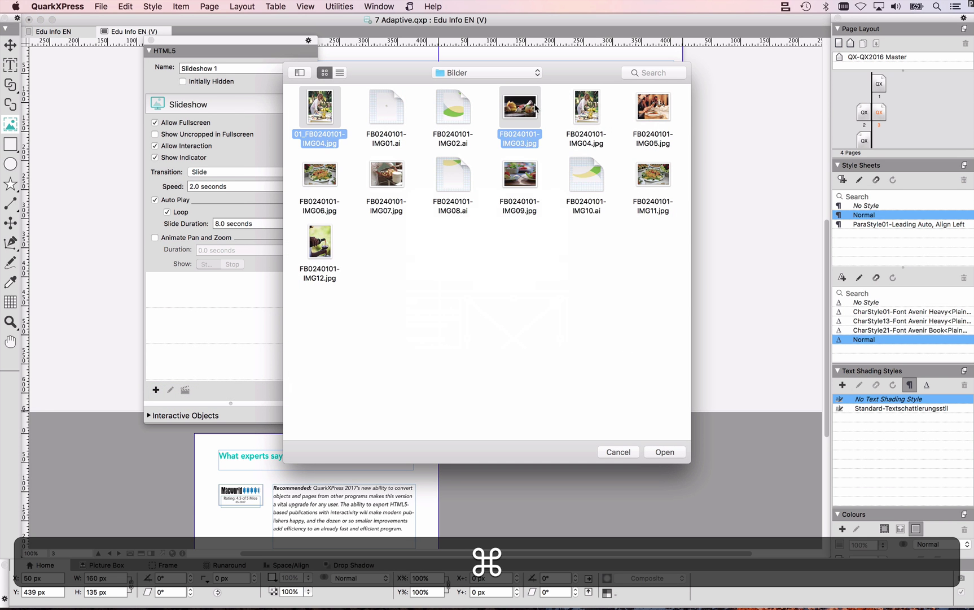
pyautogui.keyDown('super'); pyautogui.click(529, 169); pyautogui.keyUp('super')
pyautogui.keyDown('super'); pyautogui.click(326, 241); pyautogui.keyUp('super')
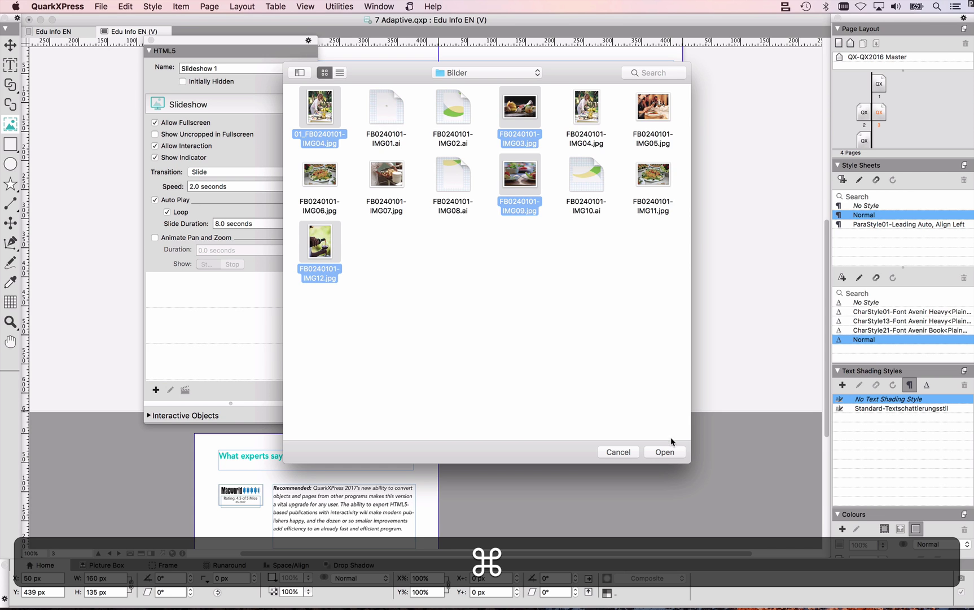
pyautogui.click(670, 453)
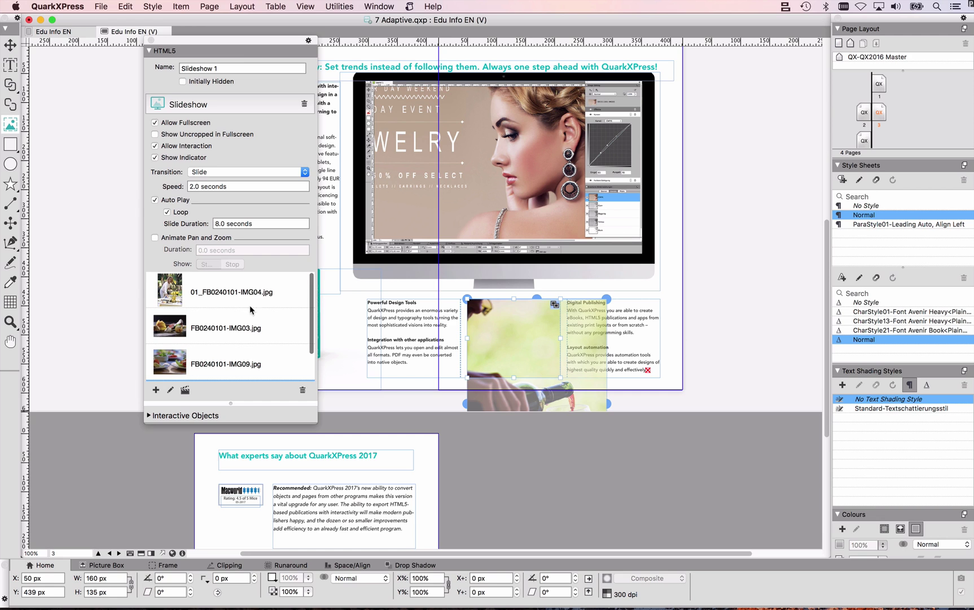
pyautogui.click(244, 292)
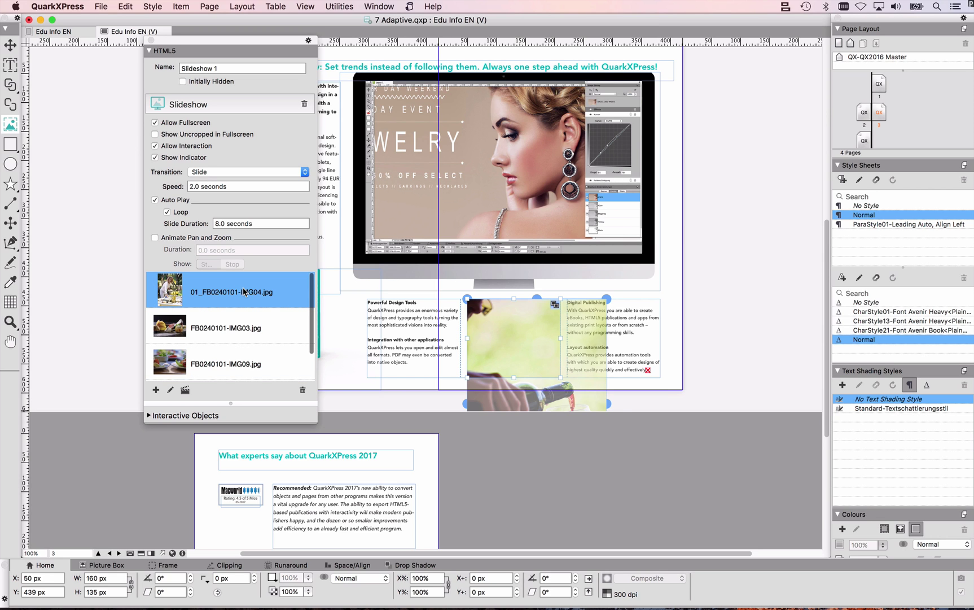
pyautogui.moveTo(536, 339); pyautogui.dragTo(507, 323)
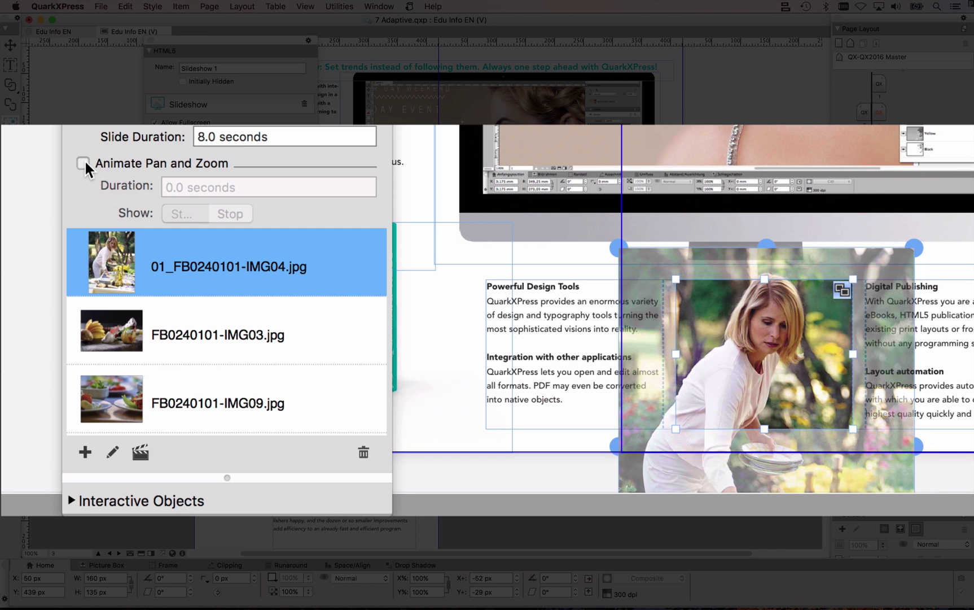
# Enable pan and zoom on slide 1, ending at 142.1% and −90/−59.61 px, then check both framings.
pyautogui.click(83, 164)
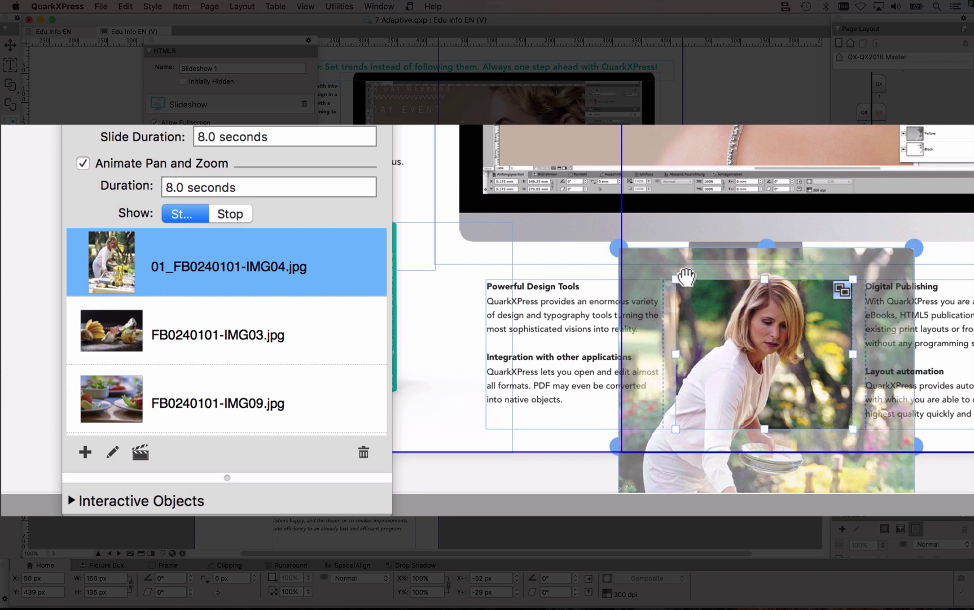
pyautogui.click(234, 214)
pyautogui.moveTo(787, 331); pyautogui.dragTo(677, 301)
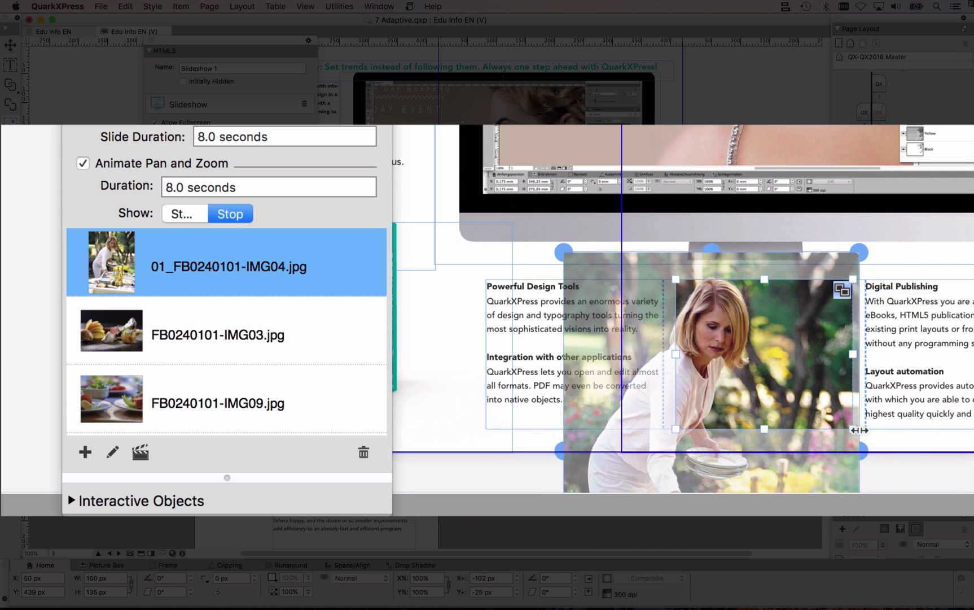
pyautogui.moveTo(861, 250); pyautogui.dragTo(883, 226)
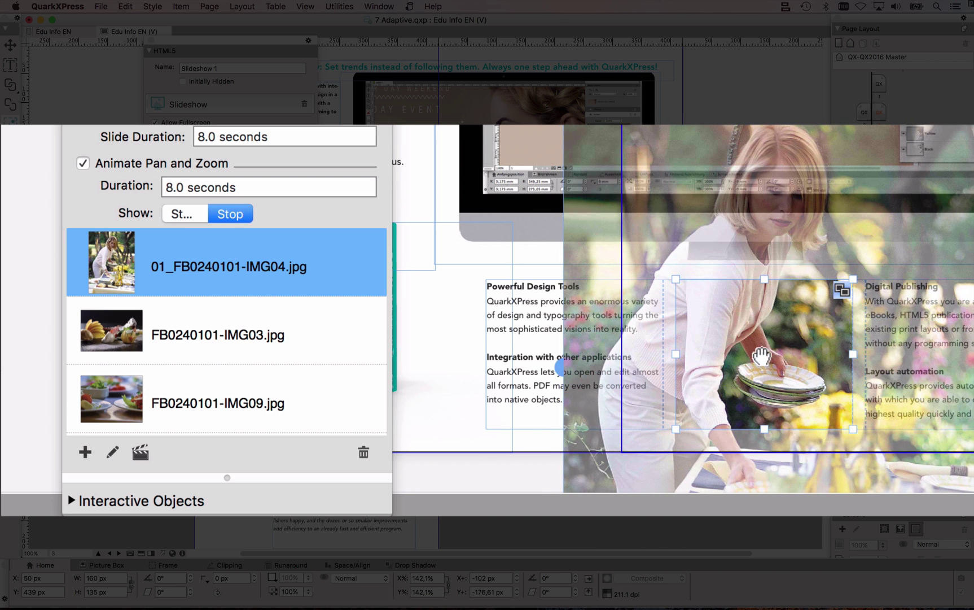
pyautogui.moveTo(762, 354); pyautogui.dragTo(775, 483)
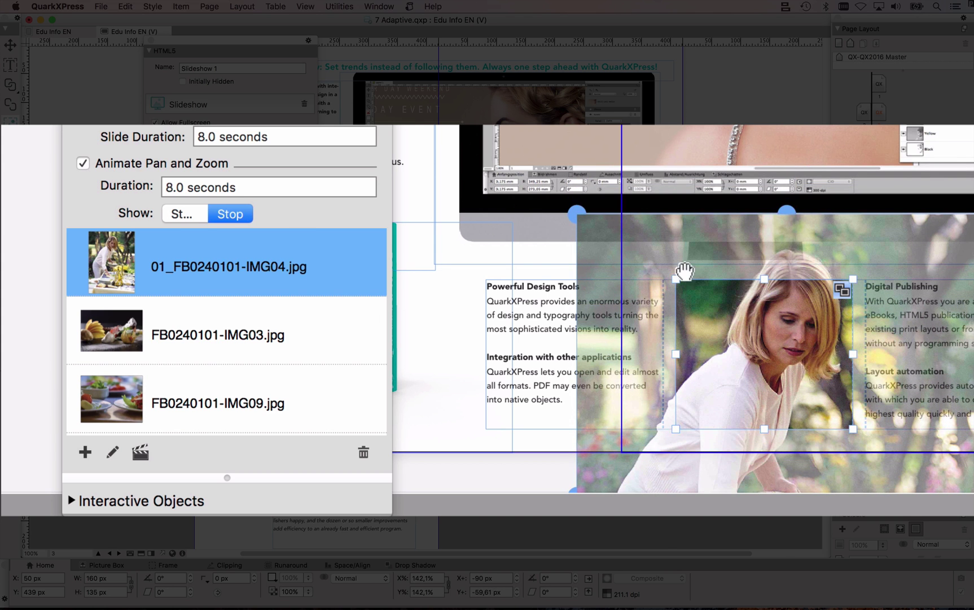
pyautogui.click(182, 217)
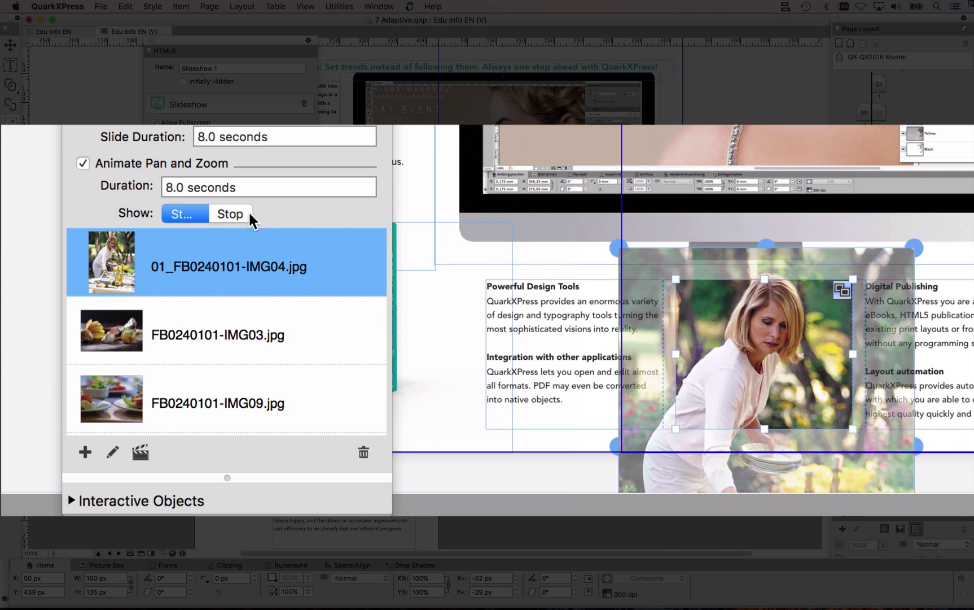
pyautogui.click(233, 214)
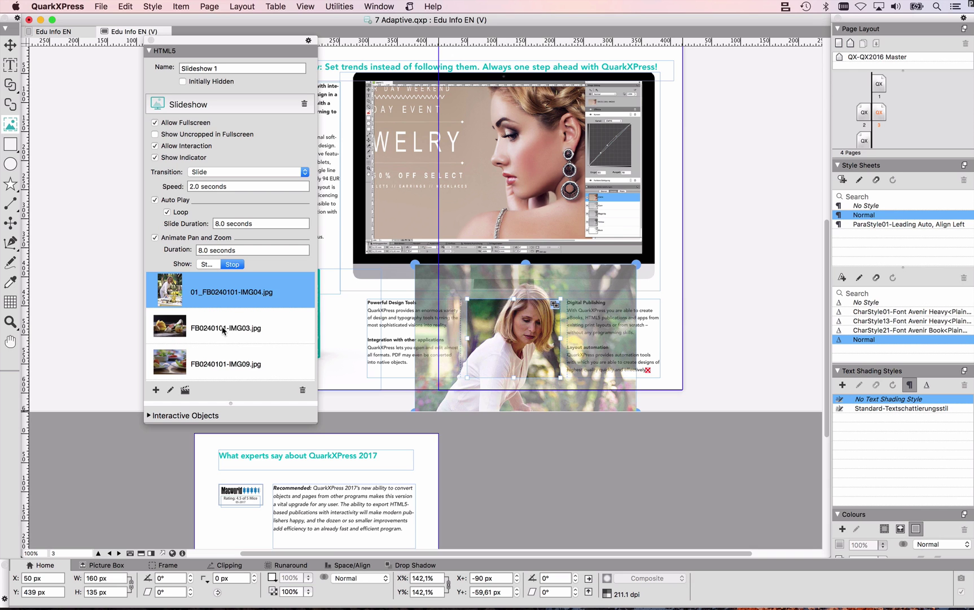
pyautogui.click(214, 341)
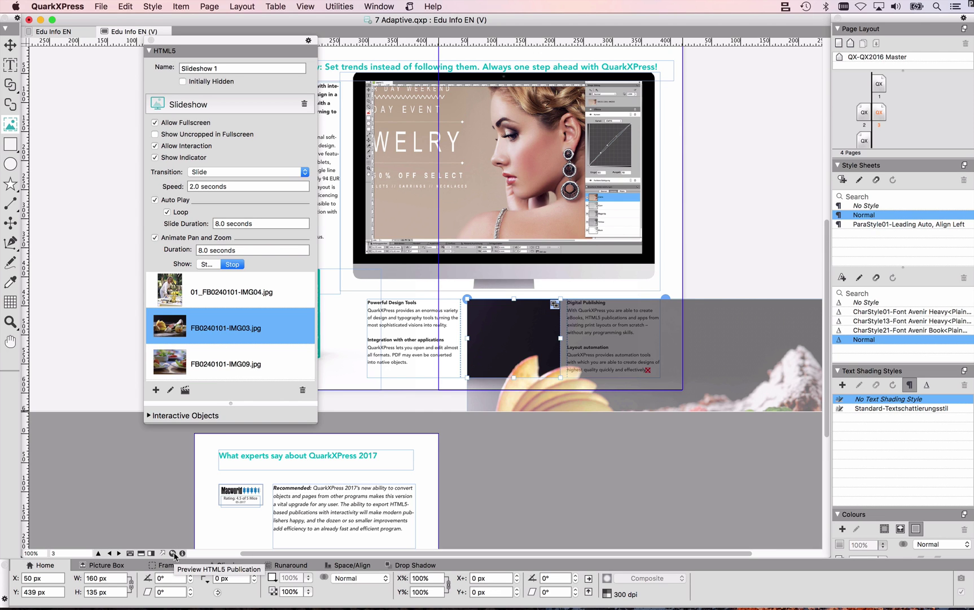
# Preview the brochure with its panning slideshow as HTML5 in Safari, then return to QuarkXPress.
pyautogui.click(173, 553)
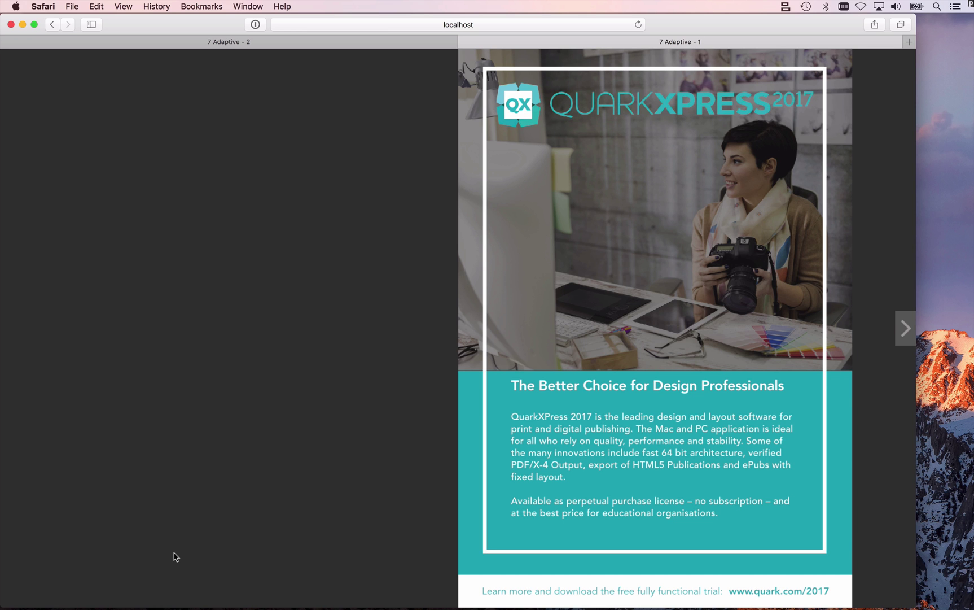
pyautogui.press('Right')
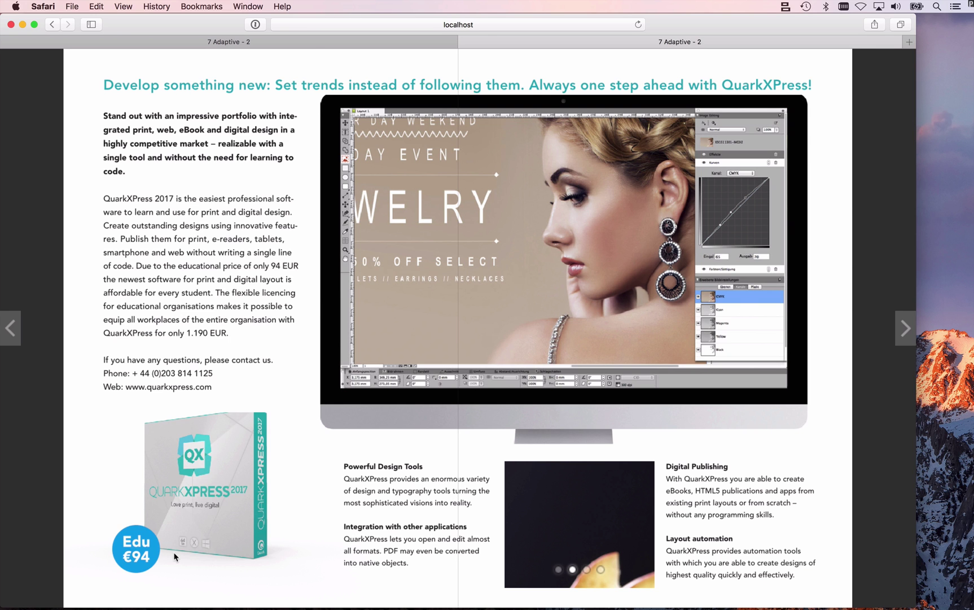
pyautogui.press('super+Tab')
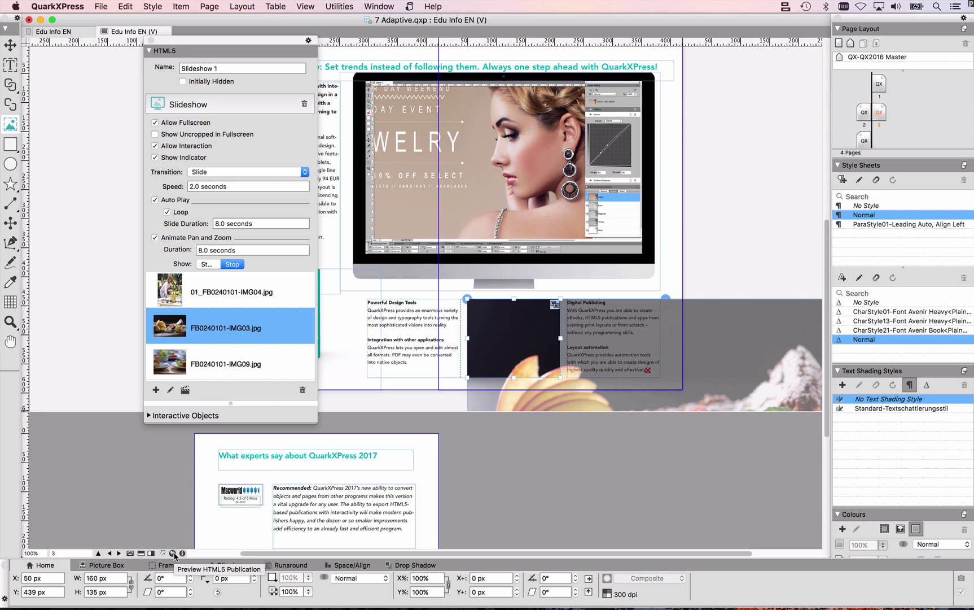
# Begin an HTML5 Publication export of the Edu Info EN (V) layout via File > Export As.
pyautogui.click(101, 6)
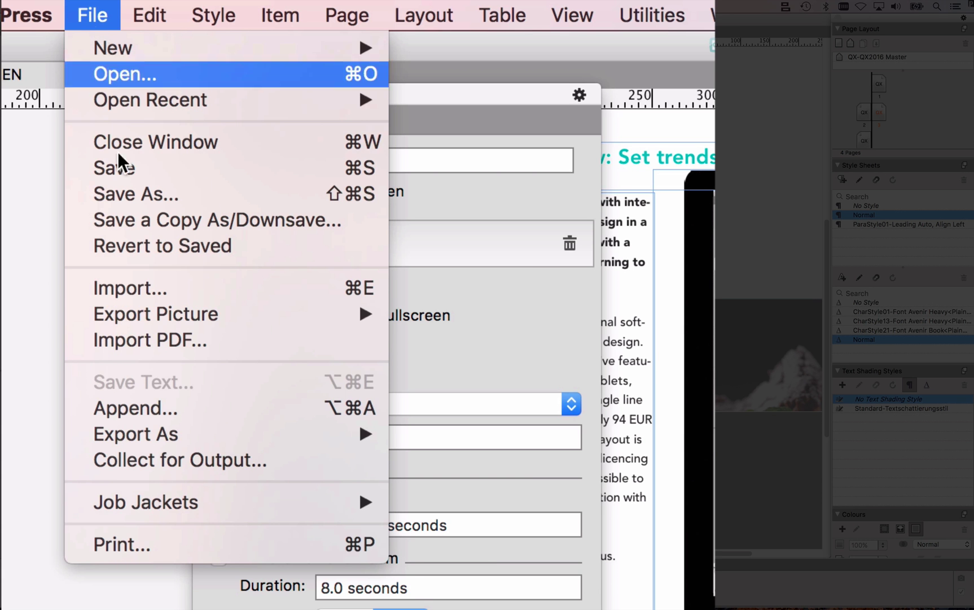
pyautogui.moveTo(141, 441)
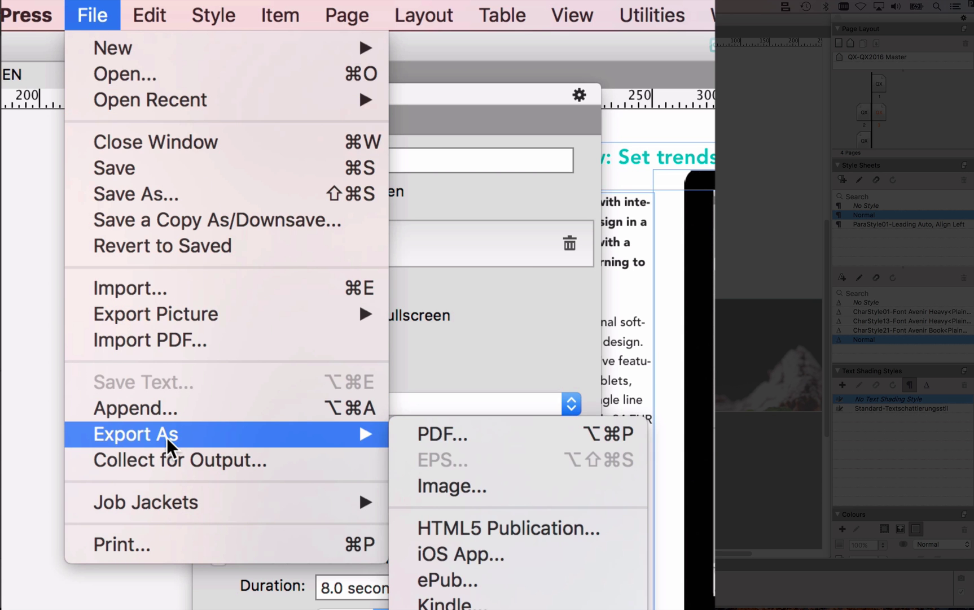
pyautogui.click(504, 541)
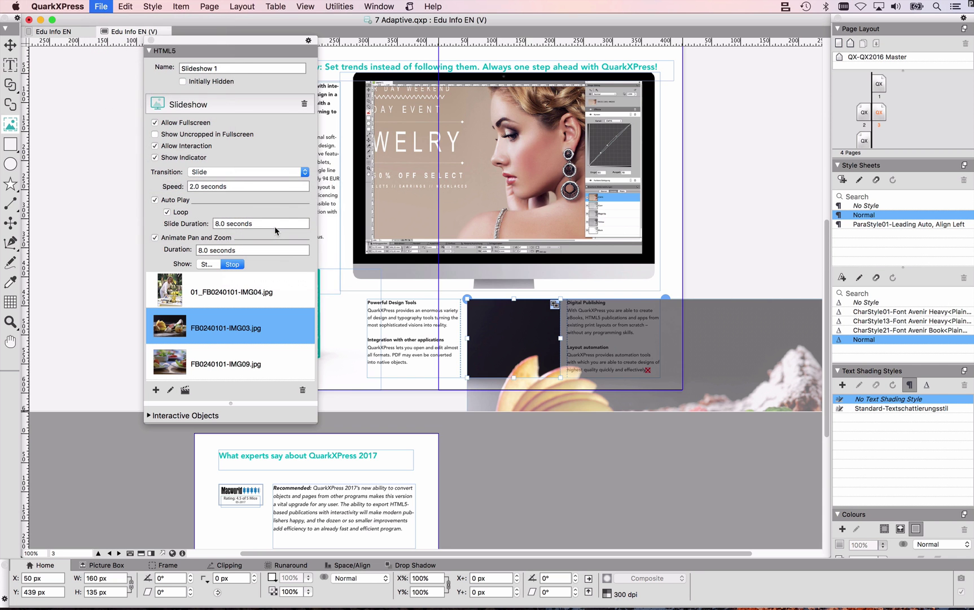